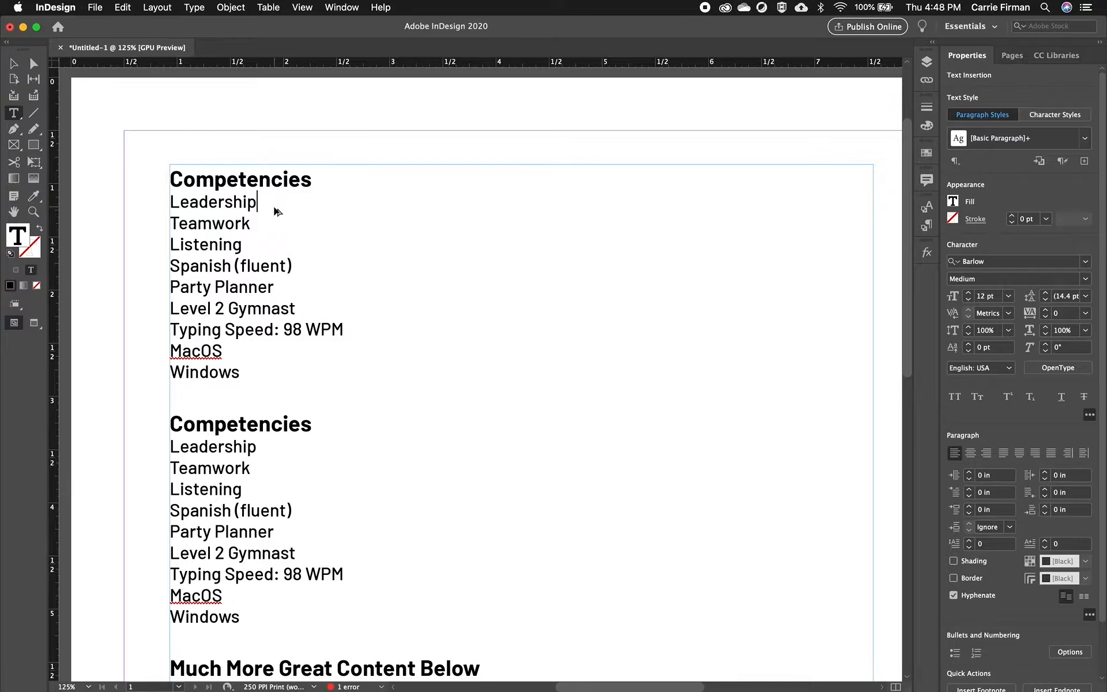
Show hidden characters and add a tab after each of the first six entries in the upper Competencies list
key(alt+super+i)
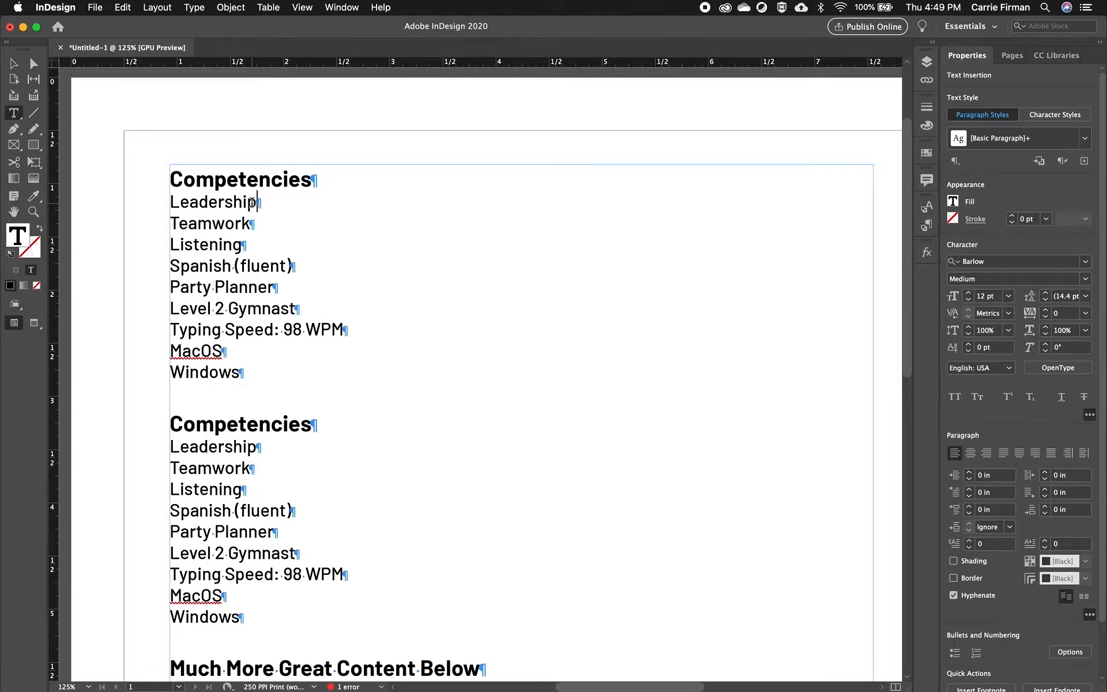
key(Tab)
click(297, 232)
key(Tab)
click(240, 244)
key(Tab)
click(292, 265)
key(Tab)
click(297, 309)
key(Tab)
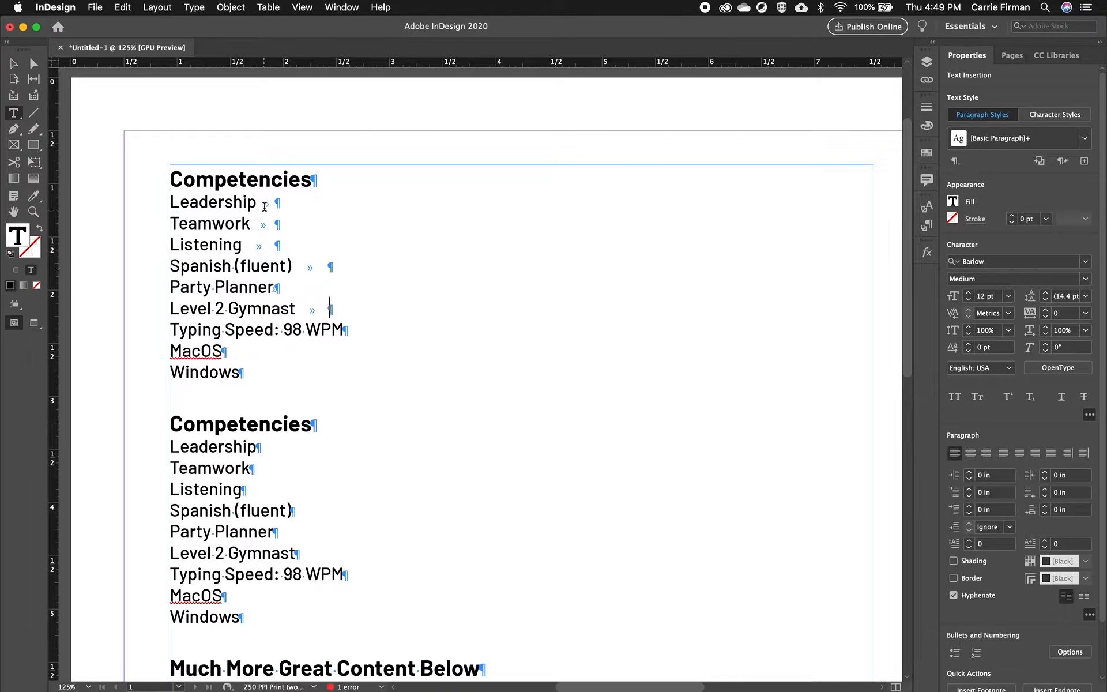
Move the upper list's "Spanish (fluent)" entry, with its tab, to the end of the Leadership line
click(277, 266)
double_click(277, 266)
drag(329, 267, 166, 260)
key(super+c)
key(BackSpace)
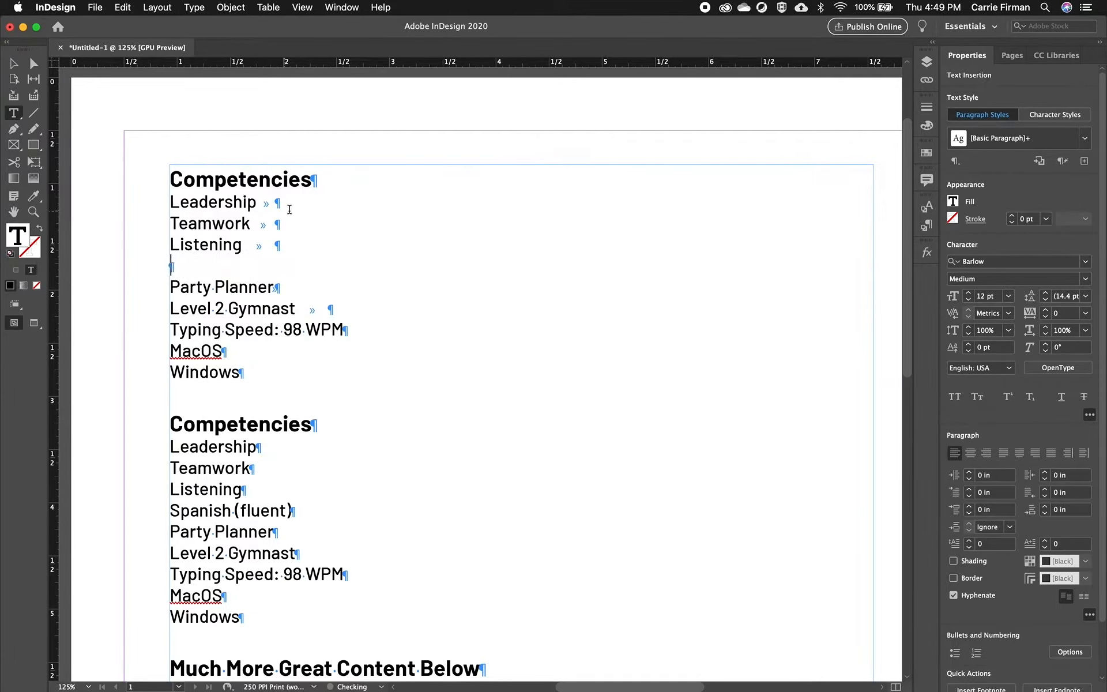
click(303, 202)
key(super+v)
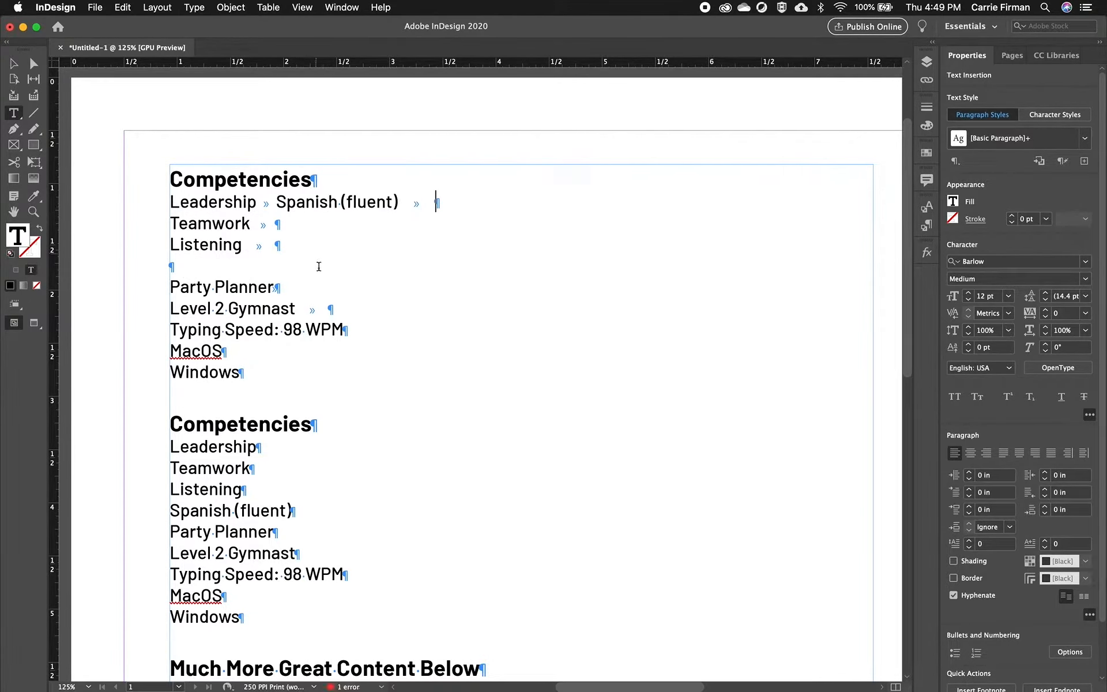
Move "Party Planner" to the end of the Teamwork line and "Level 2 Gymnast" to the end of the Listening line
drag(298, 288, 156, 281)
key(super+c)
key(BackSpace)
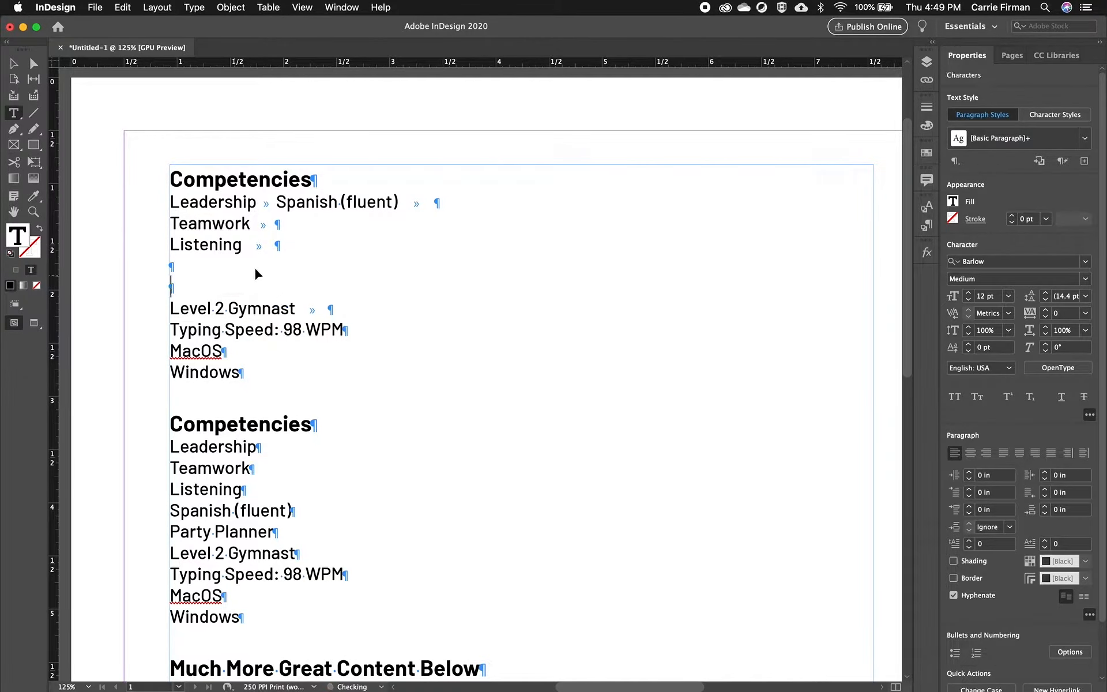
click(305, 224)
key(super+v)
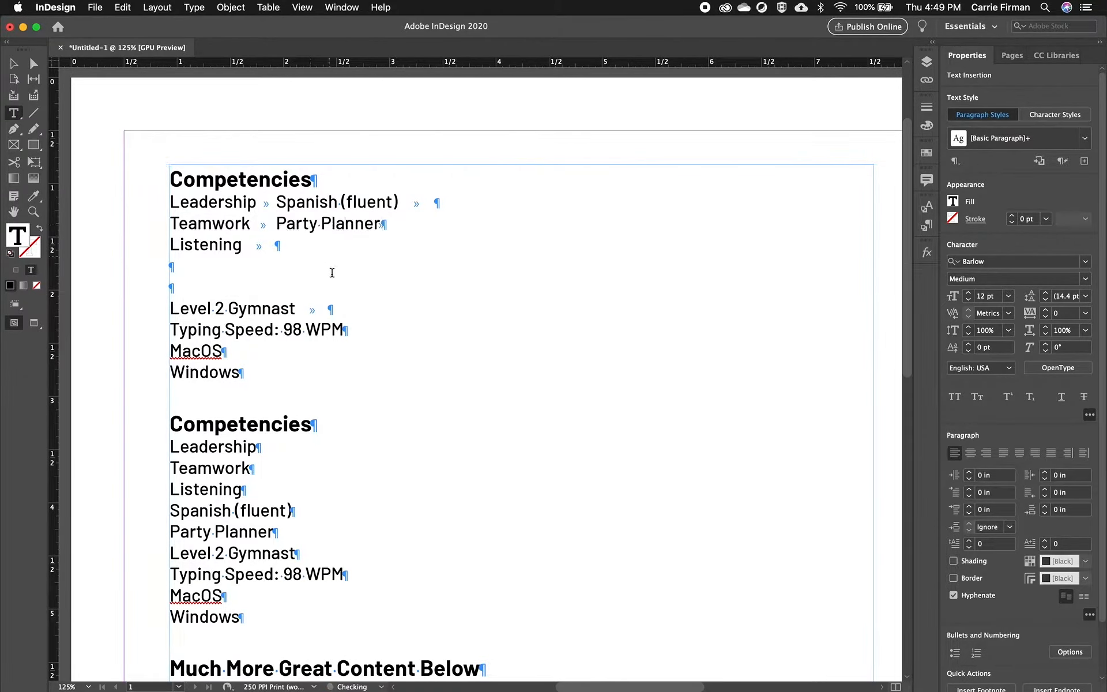
drag(326, 309, 167, 301)
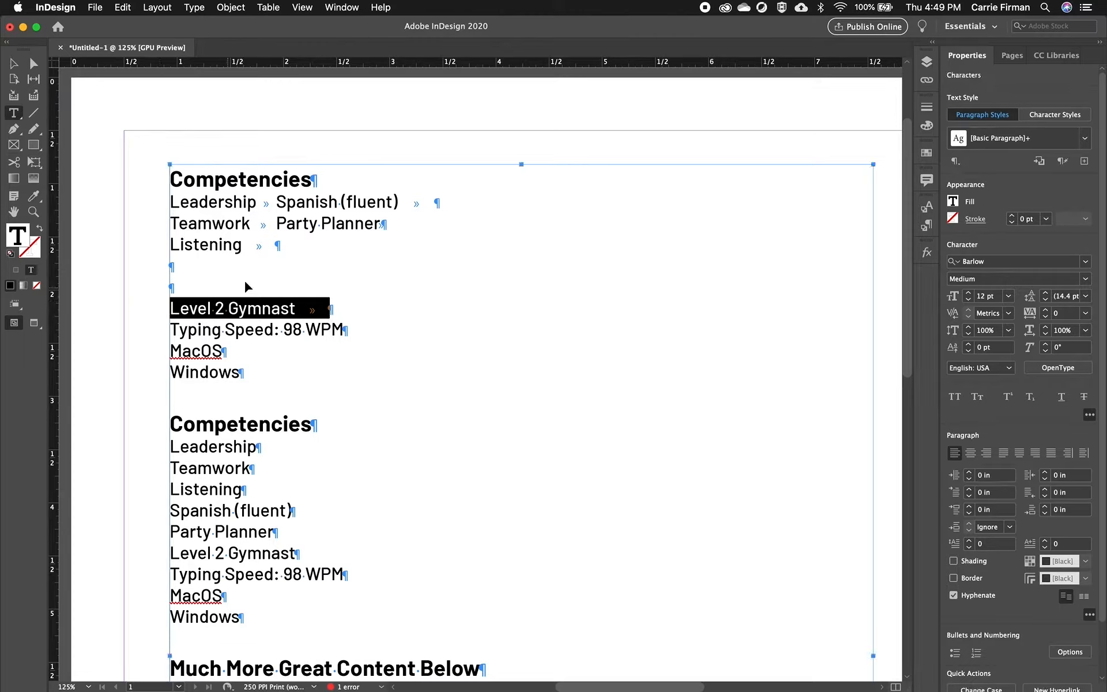
key(super+x)
click(307, 240)
key(super+v)
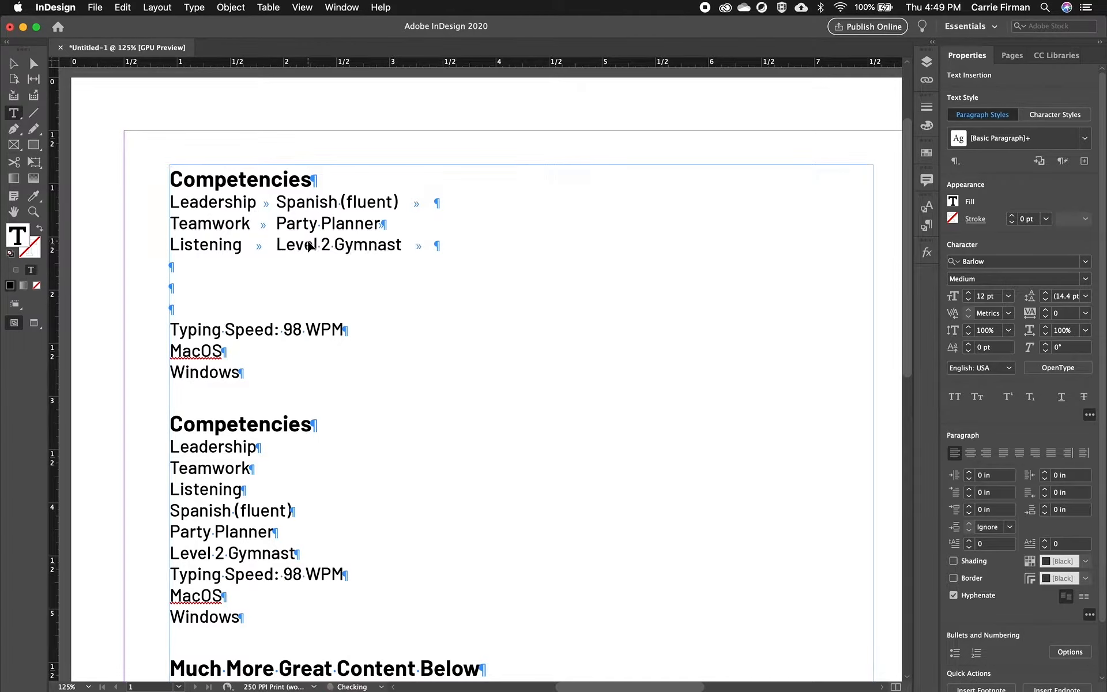
Move "Typing Speed: 98 WPM", "MacOS" and "Windows" to the ends of the Leadership, Teamwork and Listening lines respectively
drag(345, 330, 168, 329)
key(super+x)
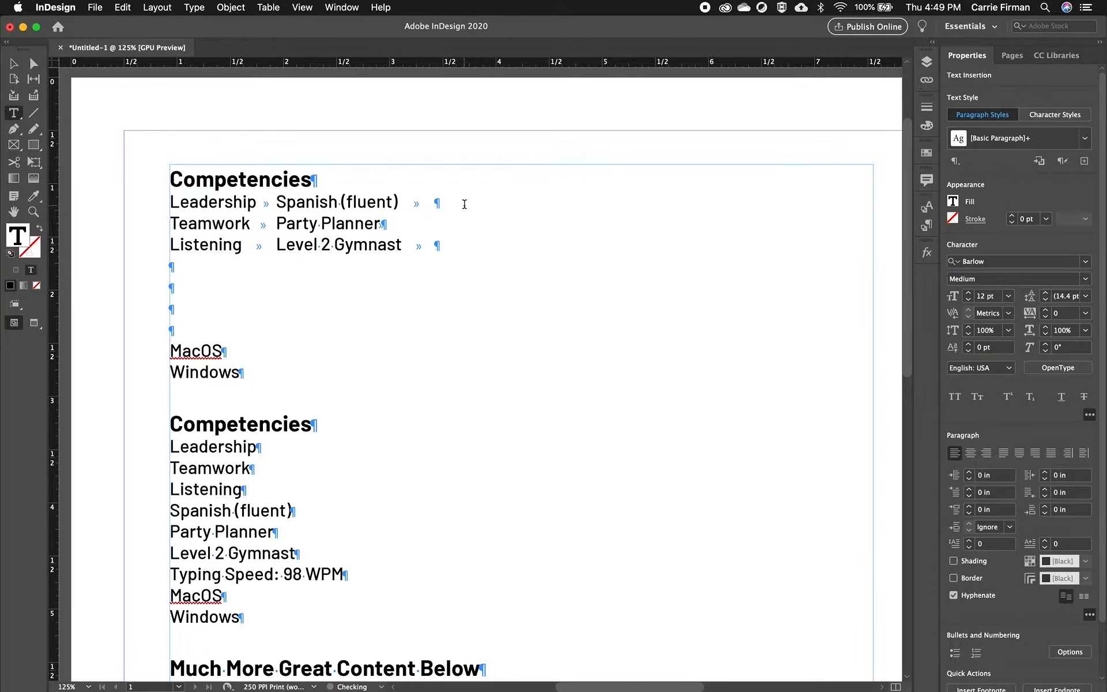
click(473, 206)
key(super+v)
drag(259, 346, 153, 347)
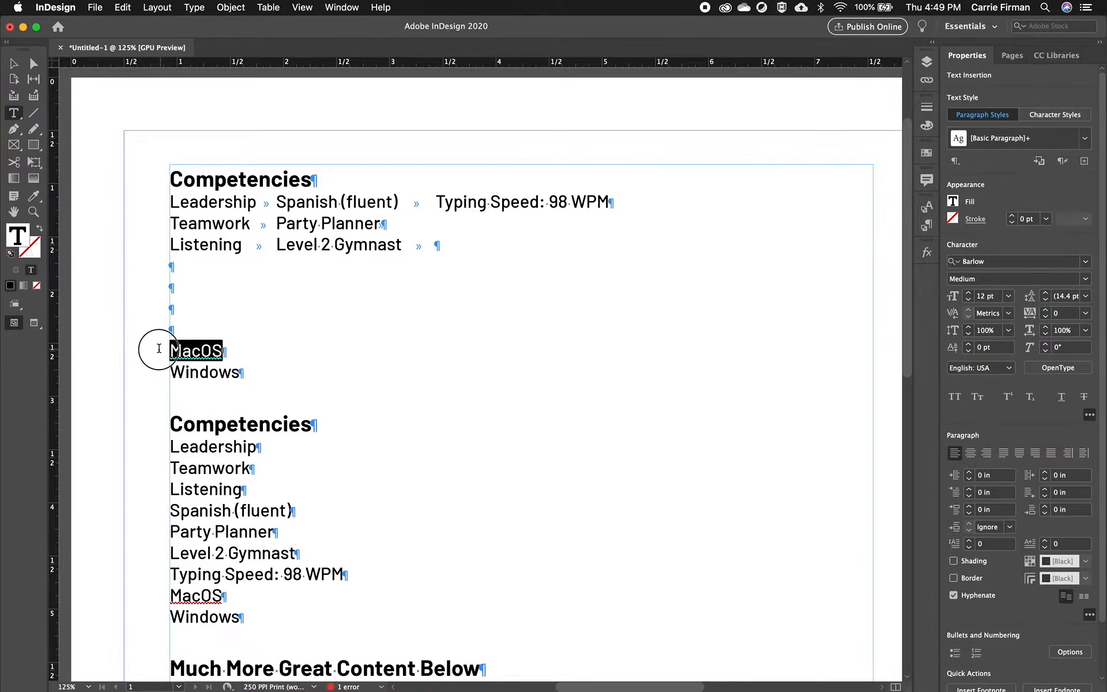
key(super+x)
click(454, 221)
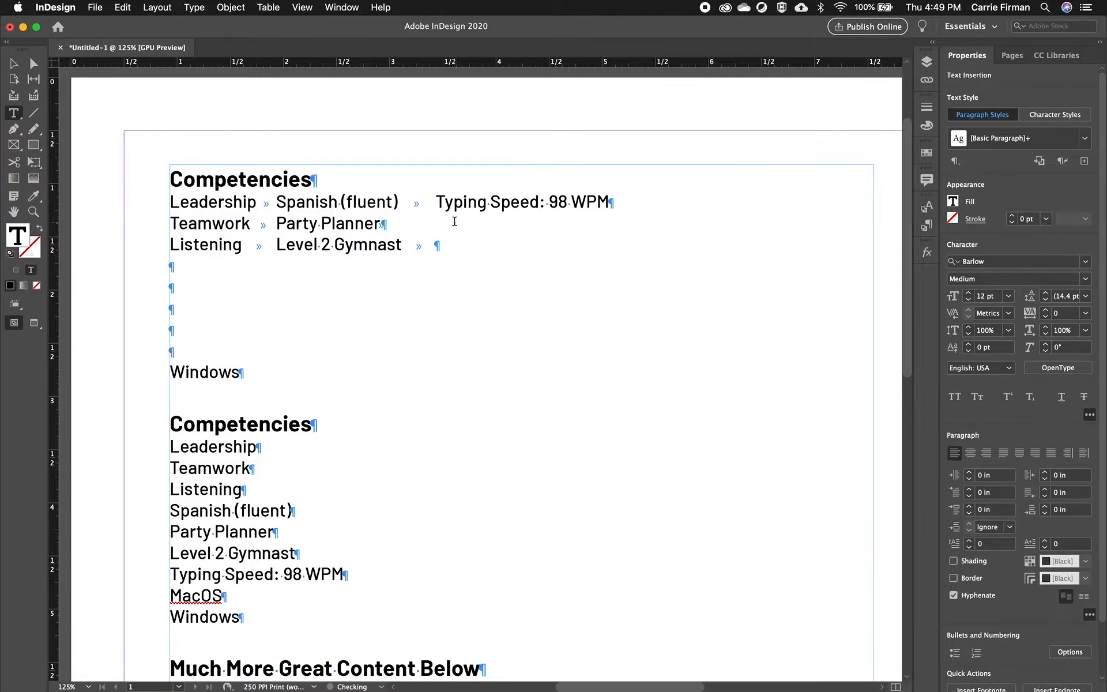
key(super+v)
drag(258, 375, 154, 370)
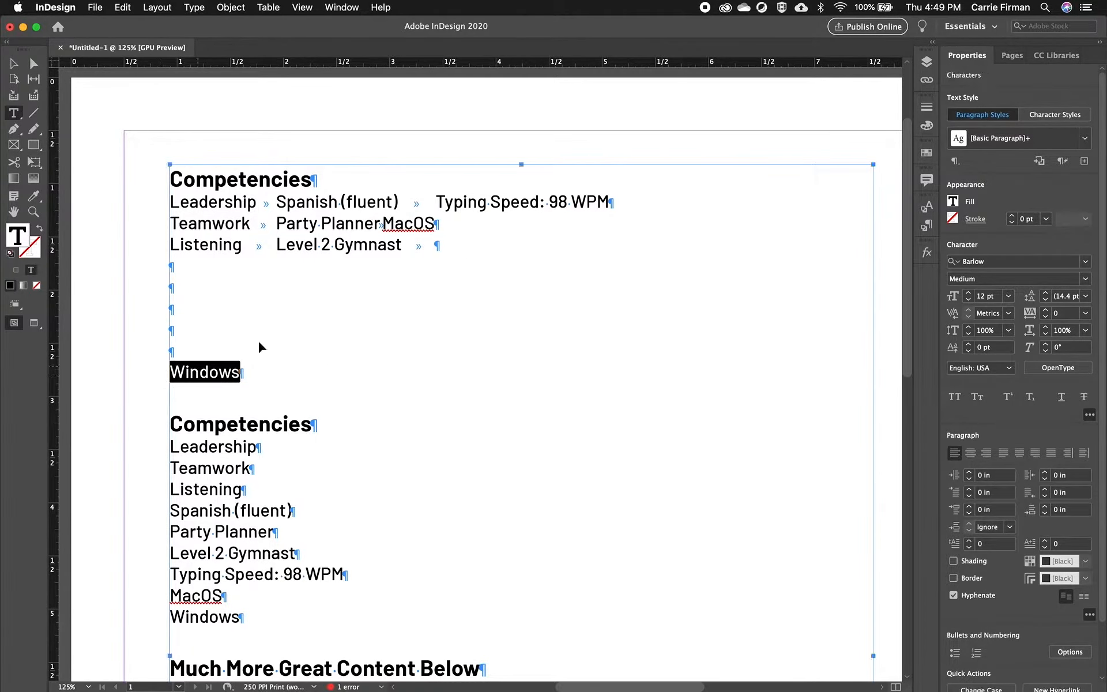
key(super+x)
click(469, 243)
key(super+v)
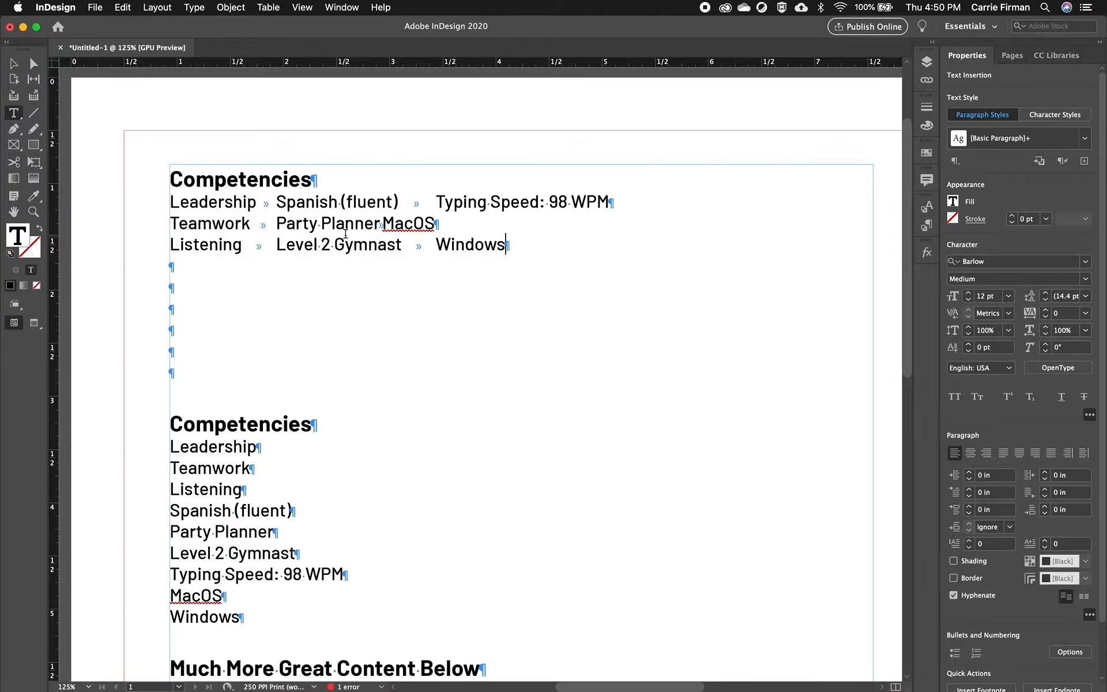
click(927, 226)
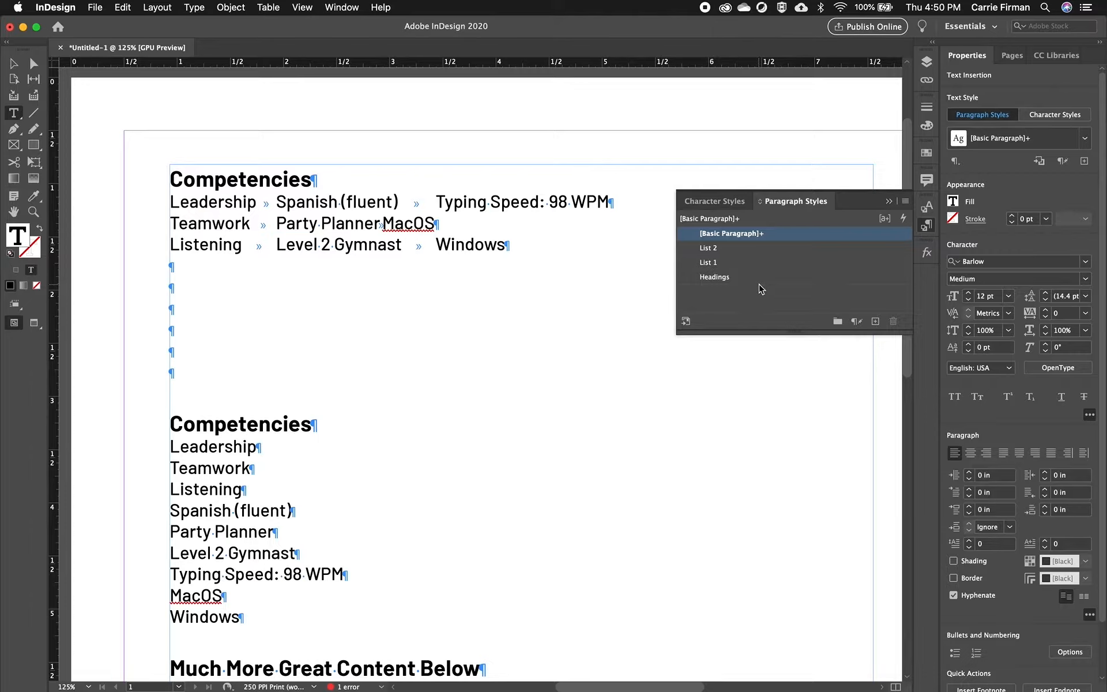
click(927, 225)
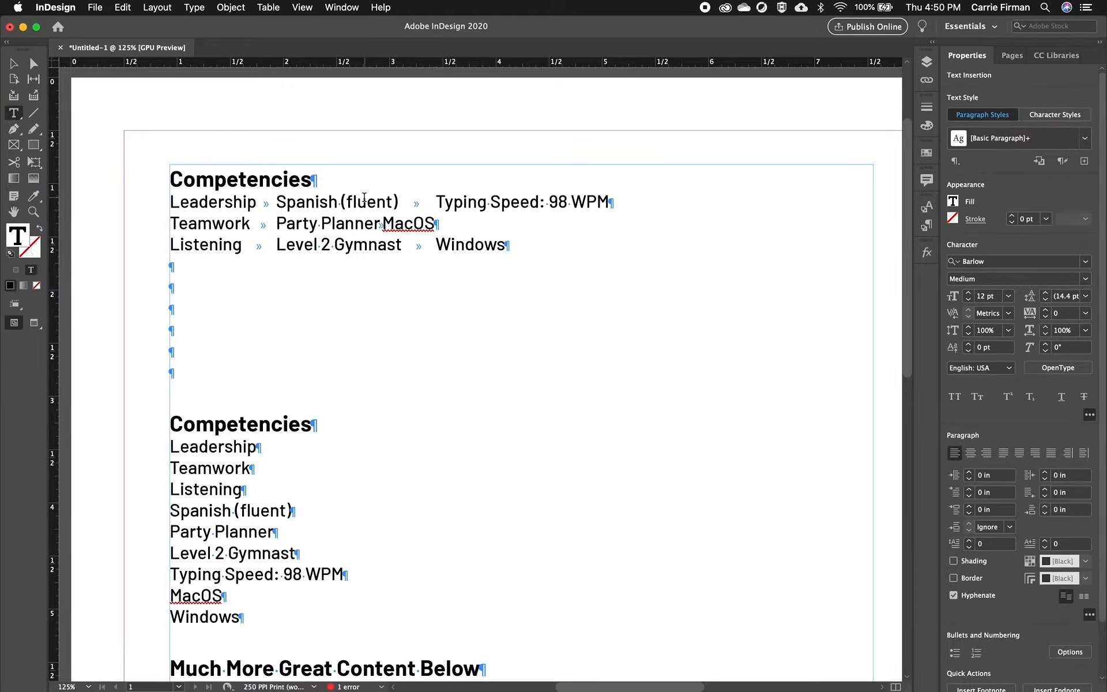
drag(364, 199, 363, 261)
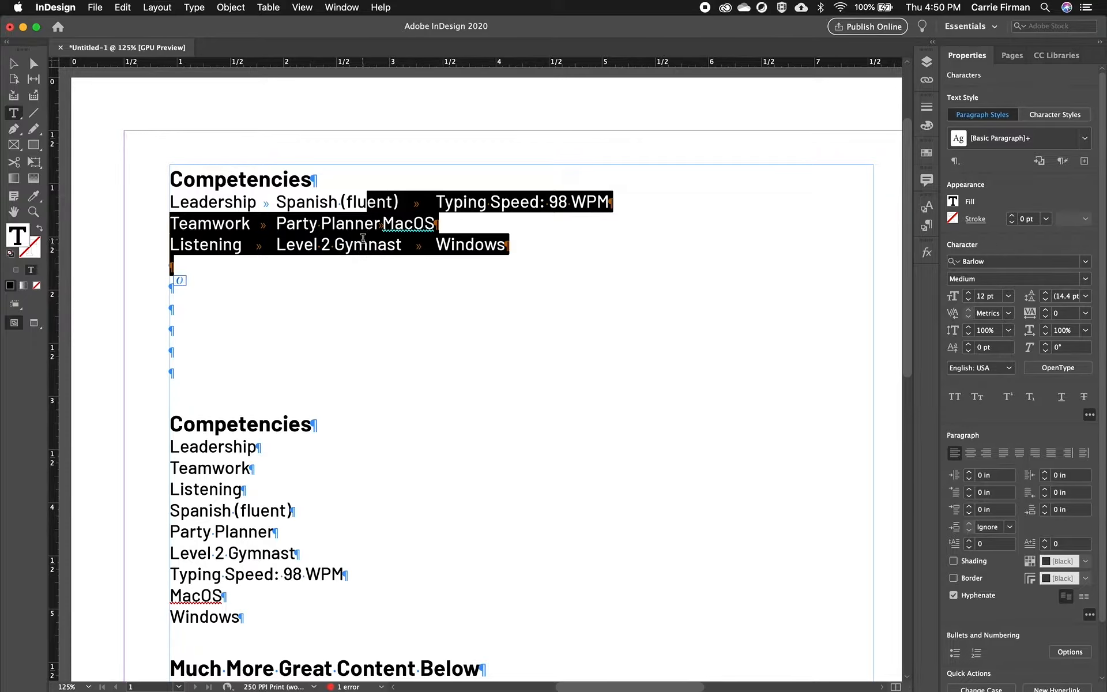
click(364, 242)
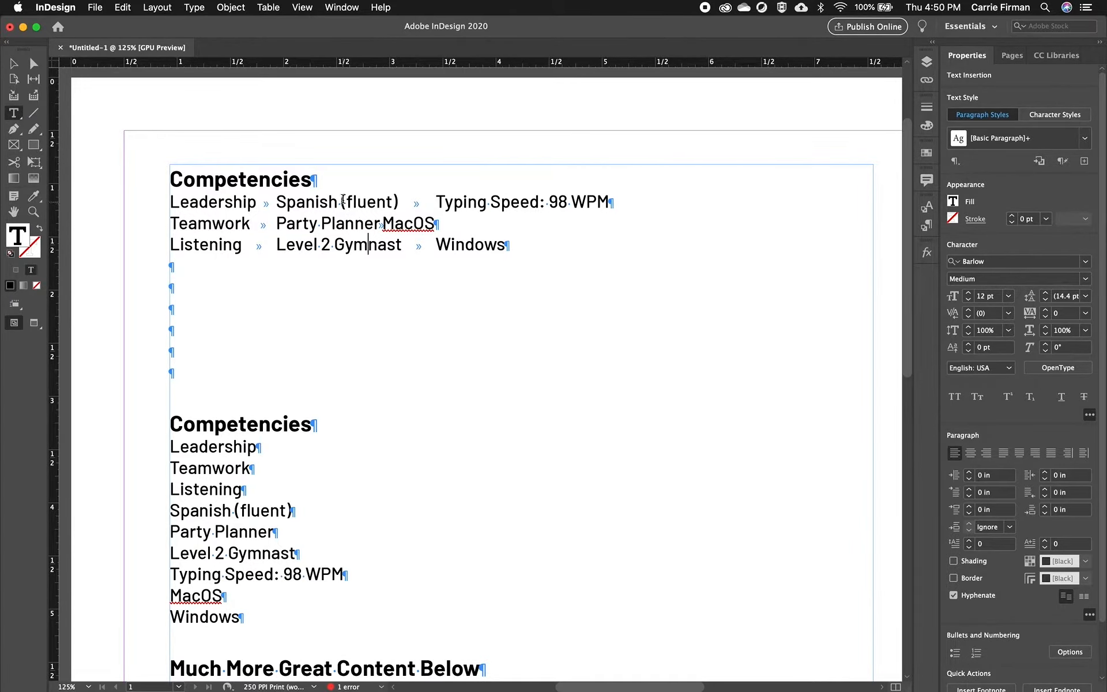
Show the Tabs ruler for the three tabbed competency lines and add a left-justified tab stop at 1.5 in
drag(343, 198, 349, 249)
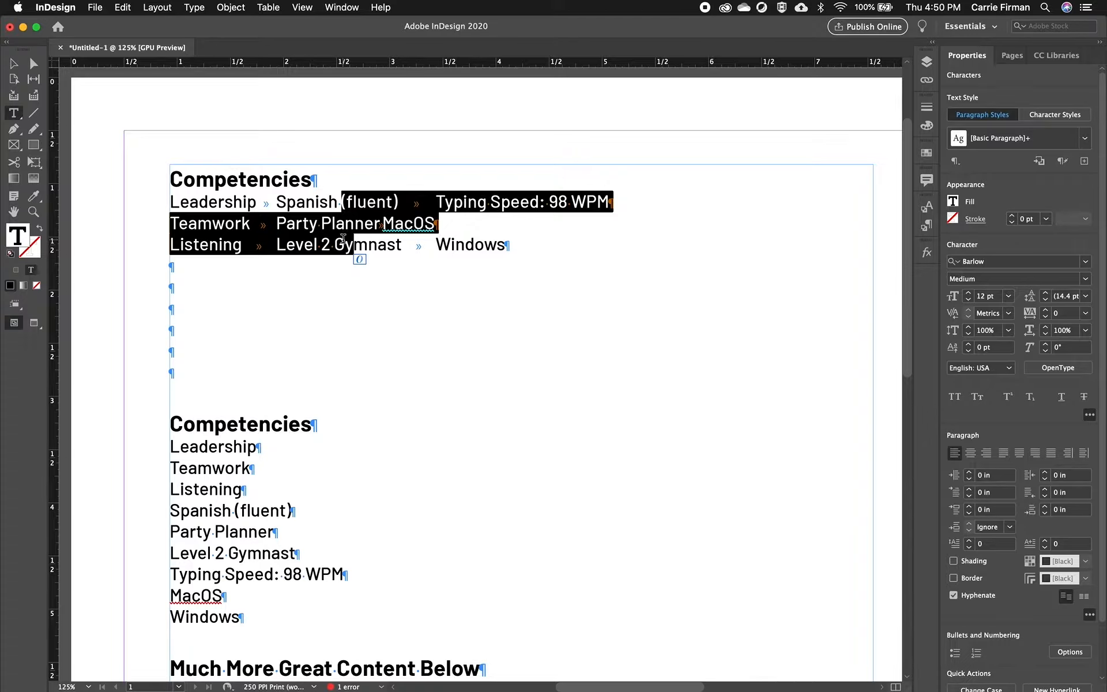
key(super+shift+t)
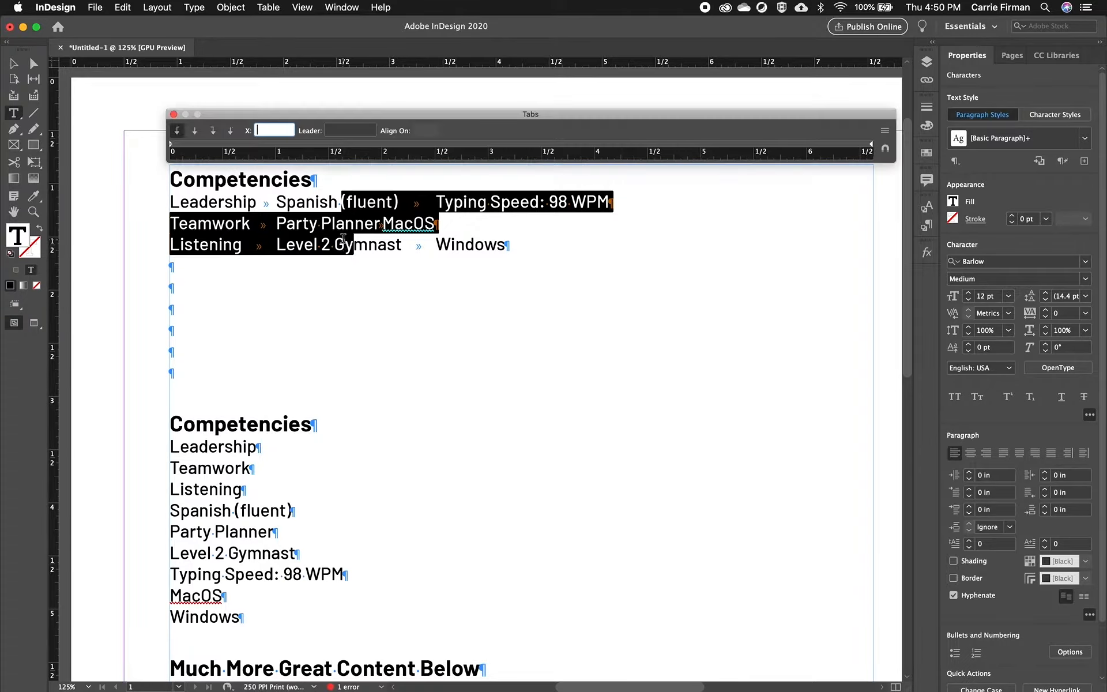
click(201, 10)
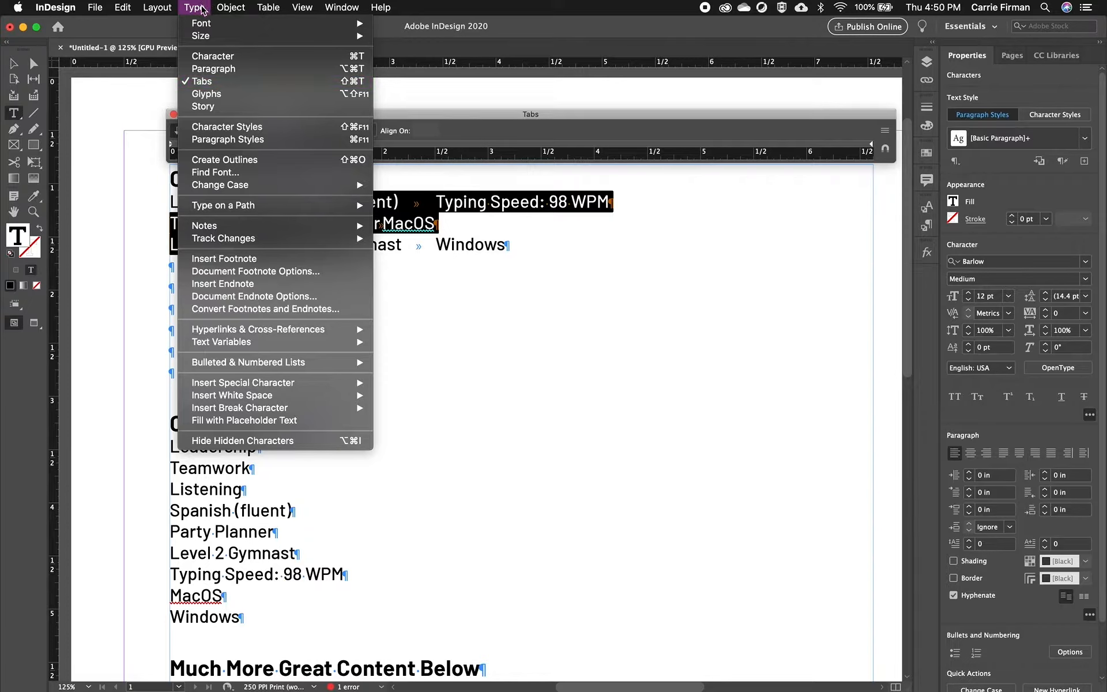
click(202, 8)
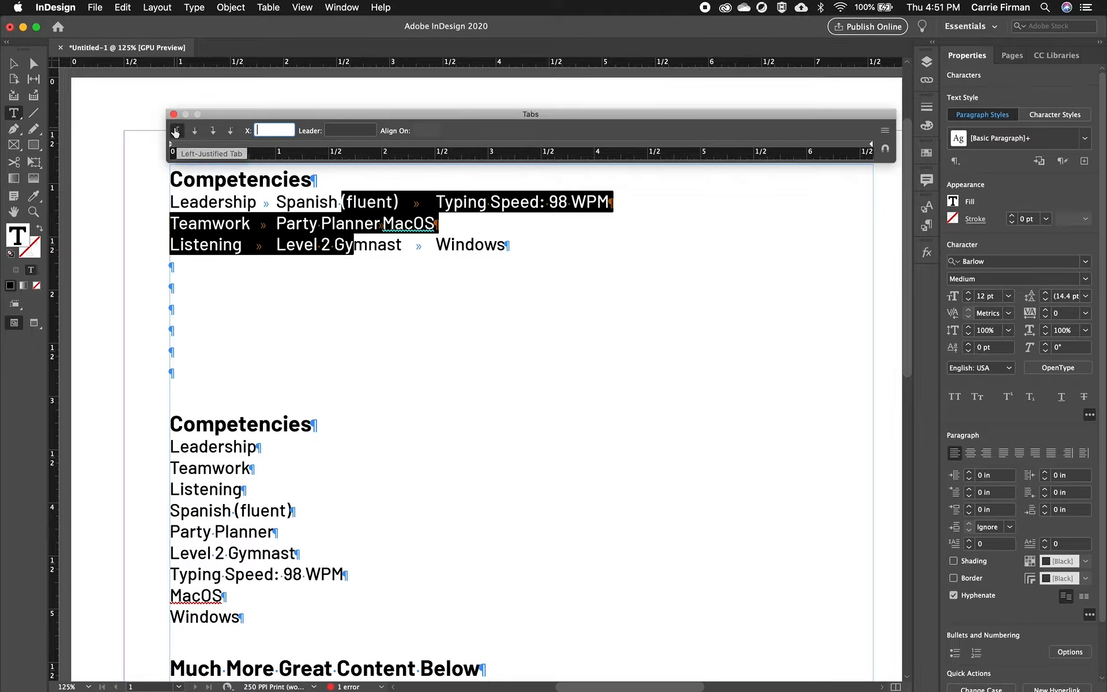
click(297, 147)
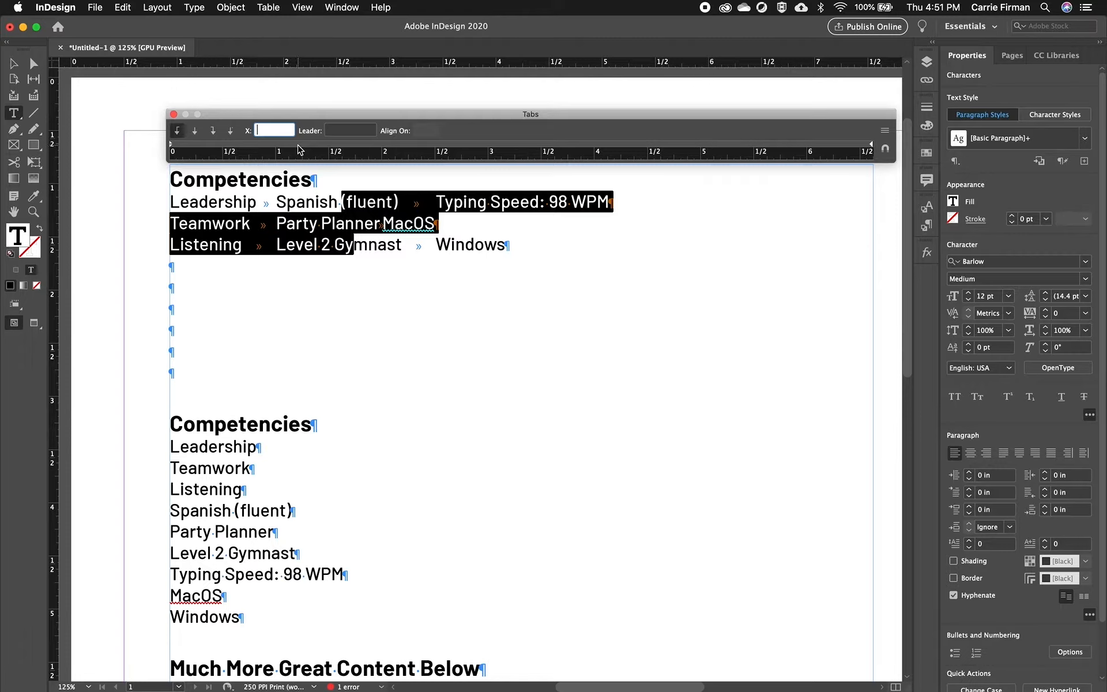
drag(298, 146, 330, 149)
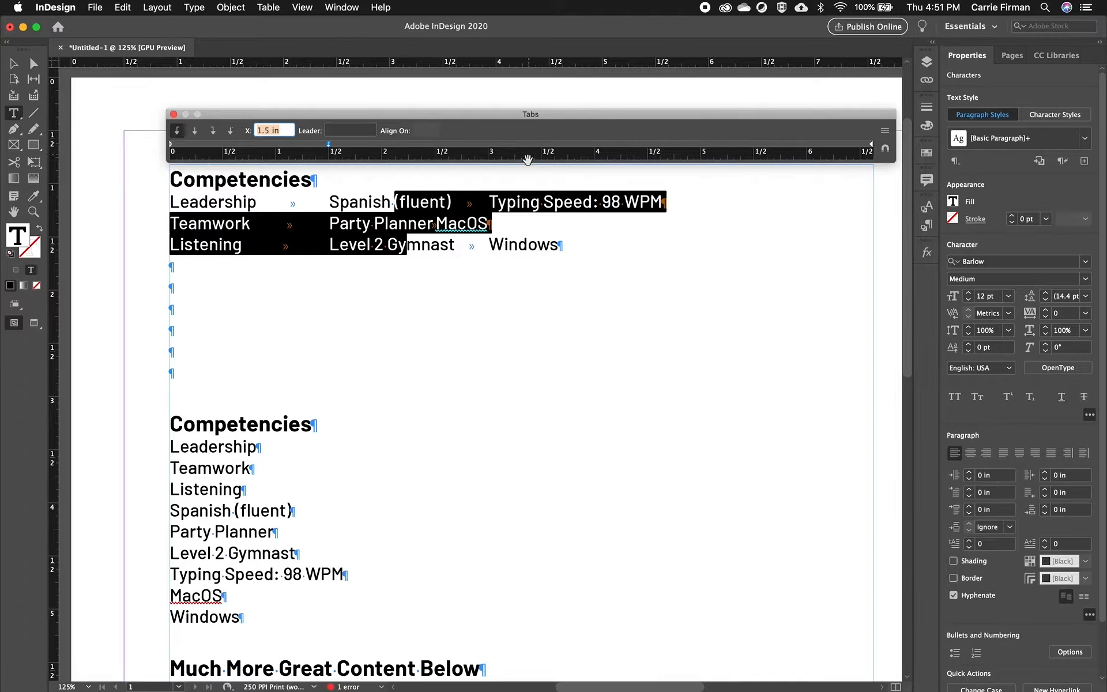
Add a second left-justified tab stop at 3.4444 in to the three lines and hide the hidden characters
drag(530, 147, 536, 147)
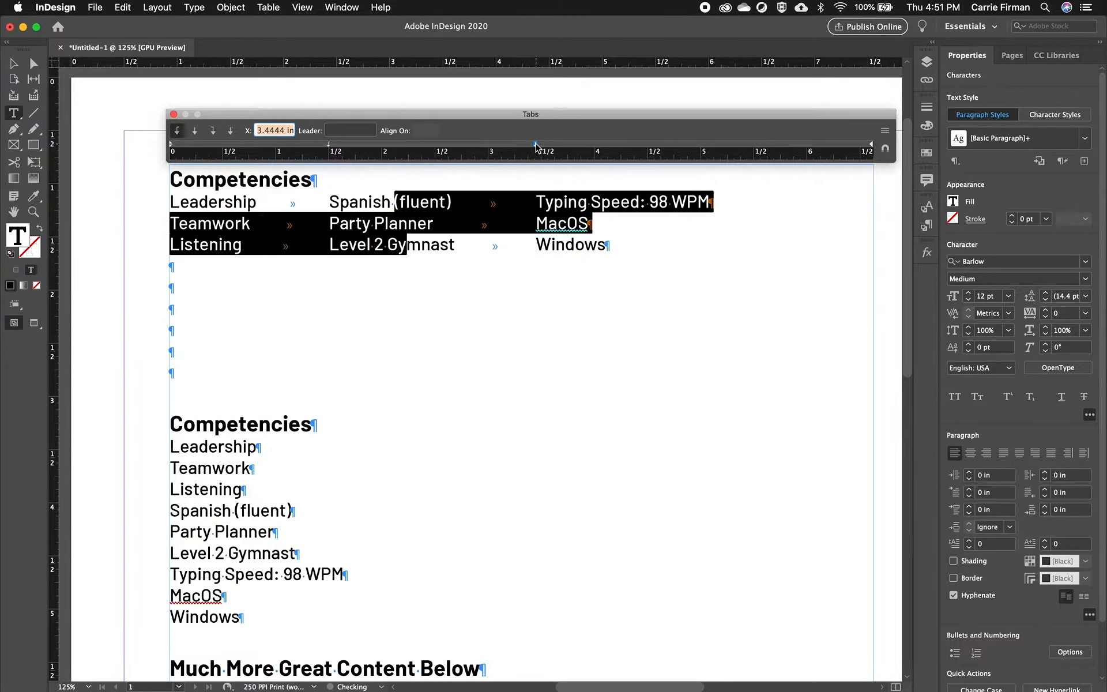
click(538, 225)
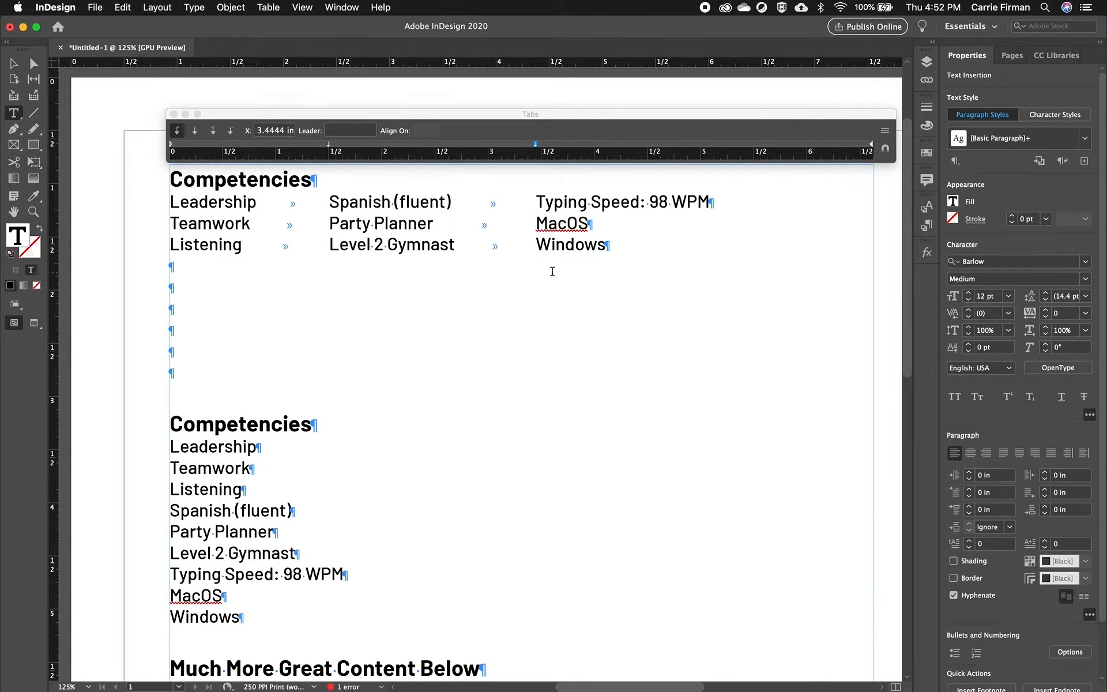
key(super+alt+i)
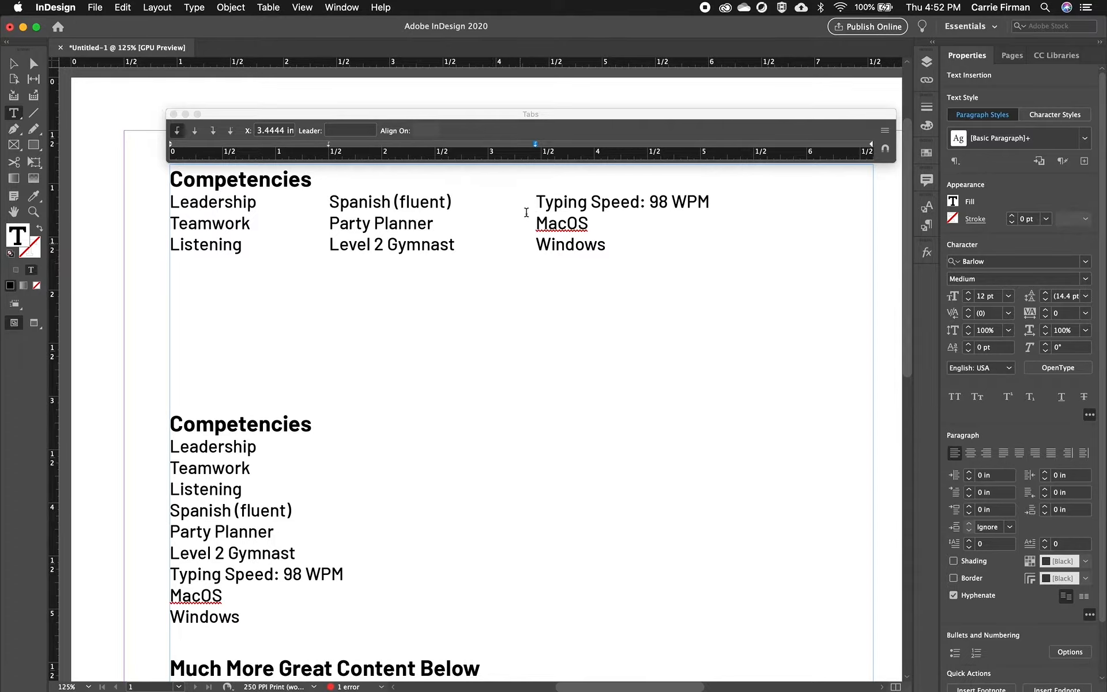
Shift the first tab stop of only the Teamwork line to 1.8889 in
click(329, 145)
drag(328, 145, 337, 145)
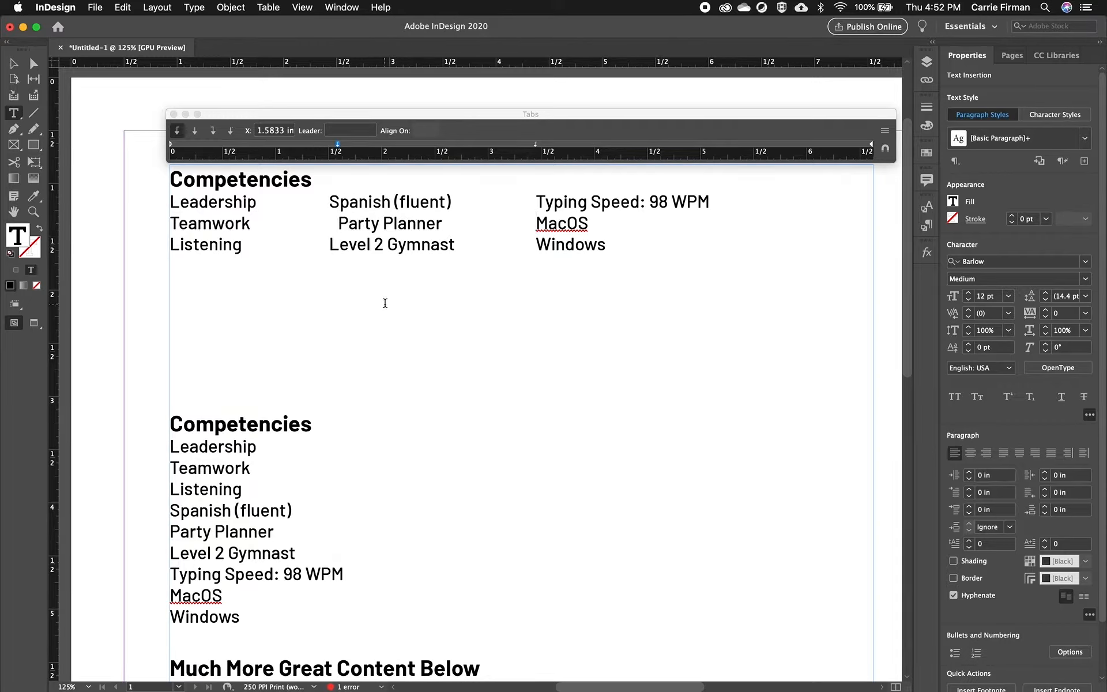
drag(338, 145, 370, 145)
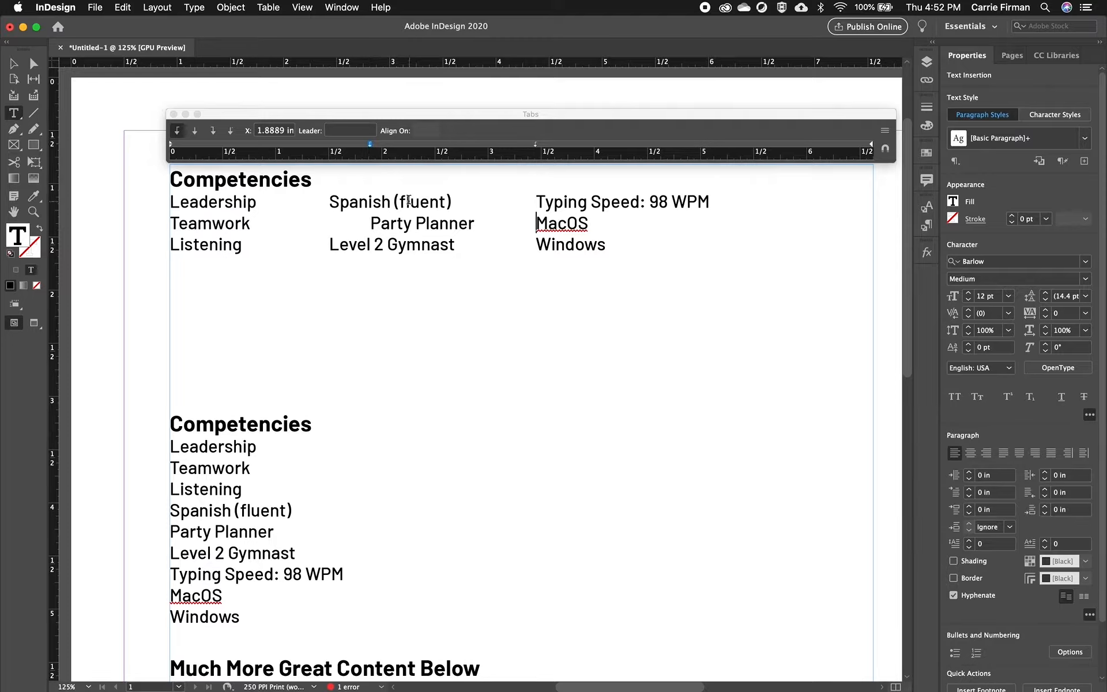
Remove the Teamwork line's shifted tab stop with all three competency lines selected
drag(406, 198, 399, 241)
click(381, 225)
drag(381, 199, 376, 242)
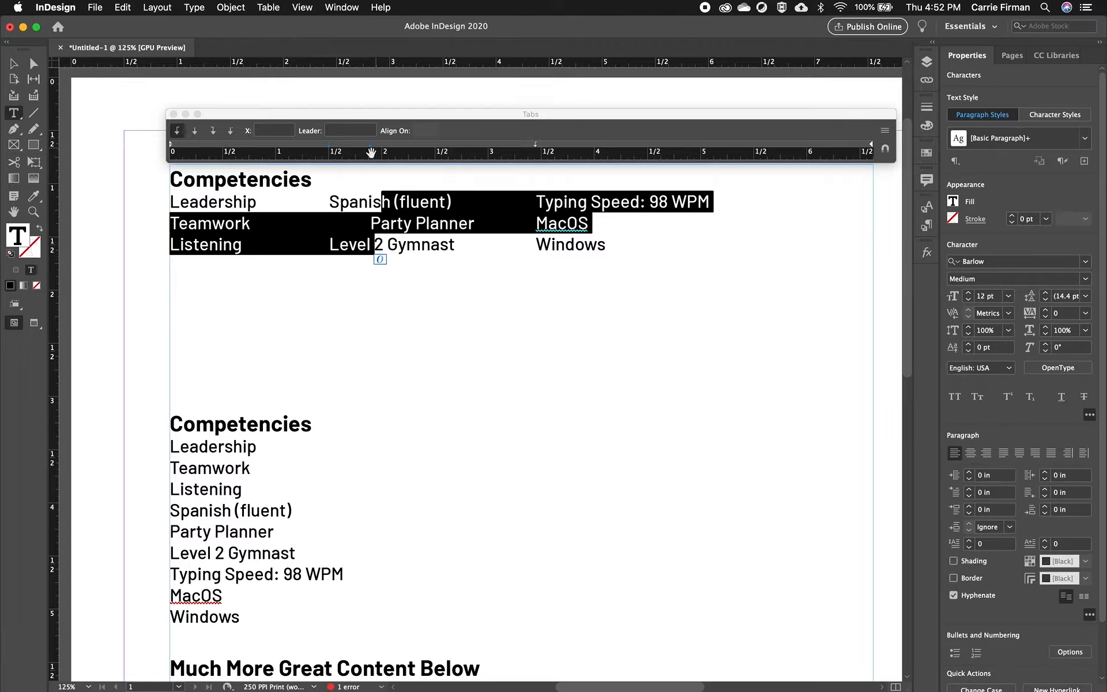
drag(371, 146, 367, 109)
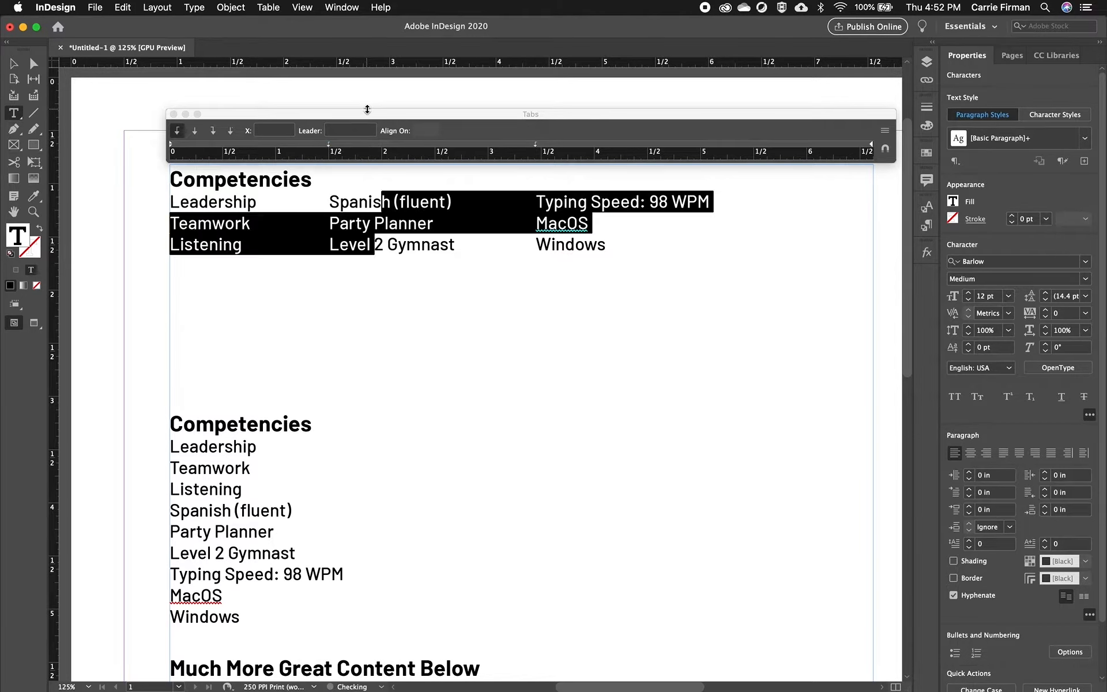
Move the first tab stop of all three selected competency lines to 1.5972 in
click(329, 146)
drag(329, 146, 338, 145)
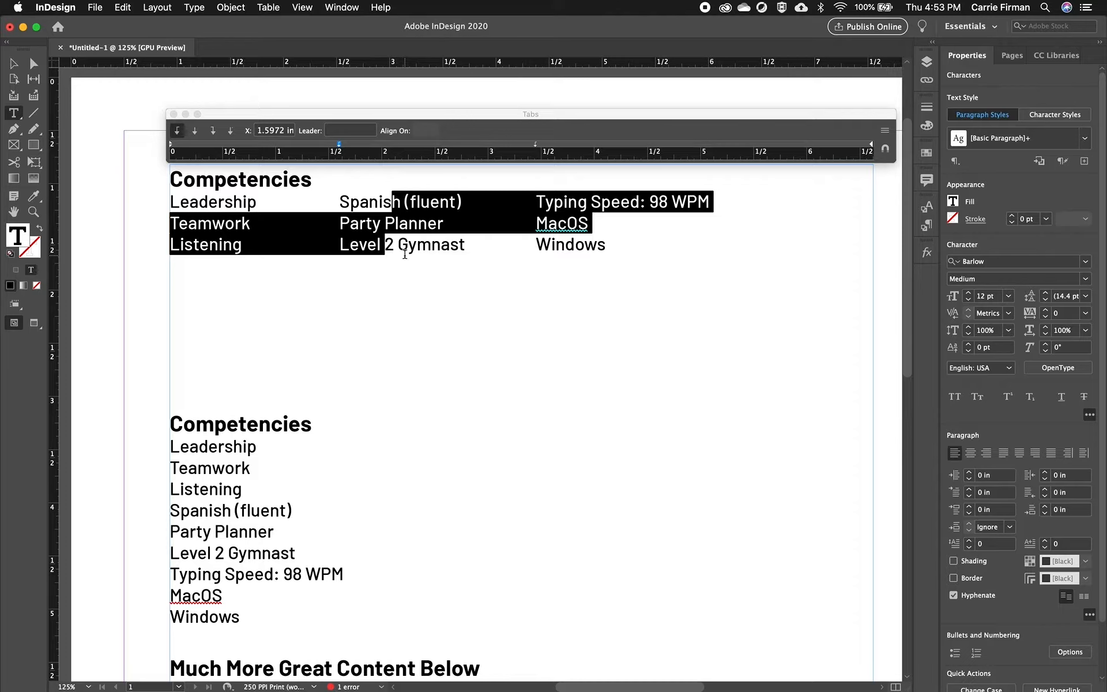
click(405, 255)
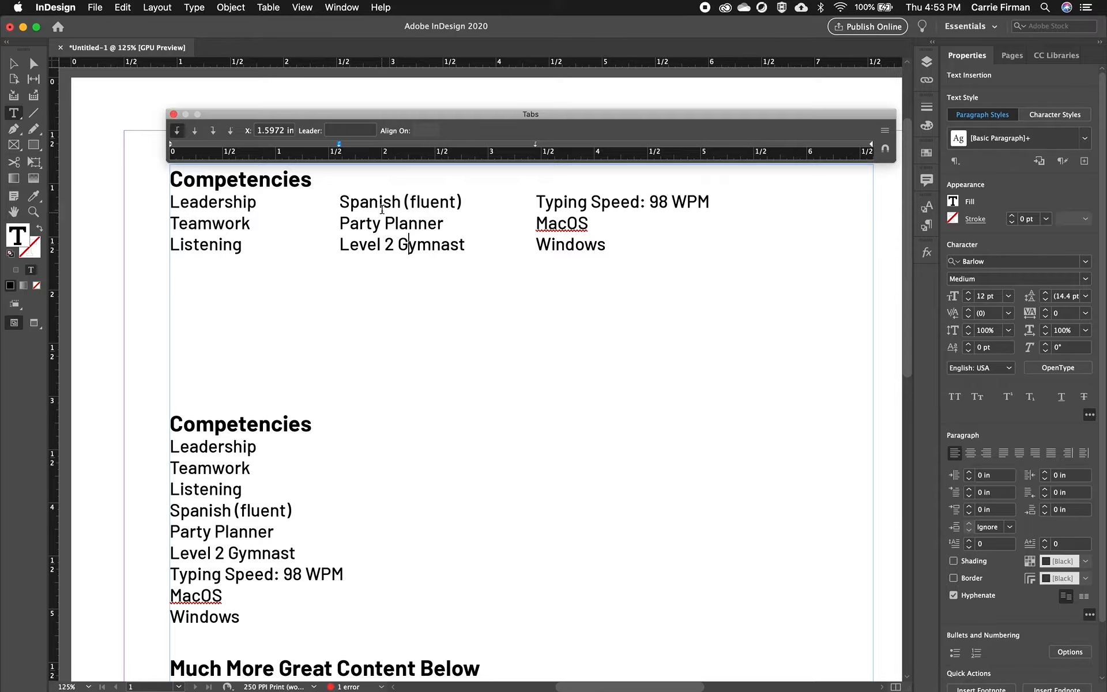
Deselect the competency lines and close the Tabs ruler
drag(382, 203, 382, 246)
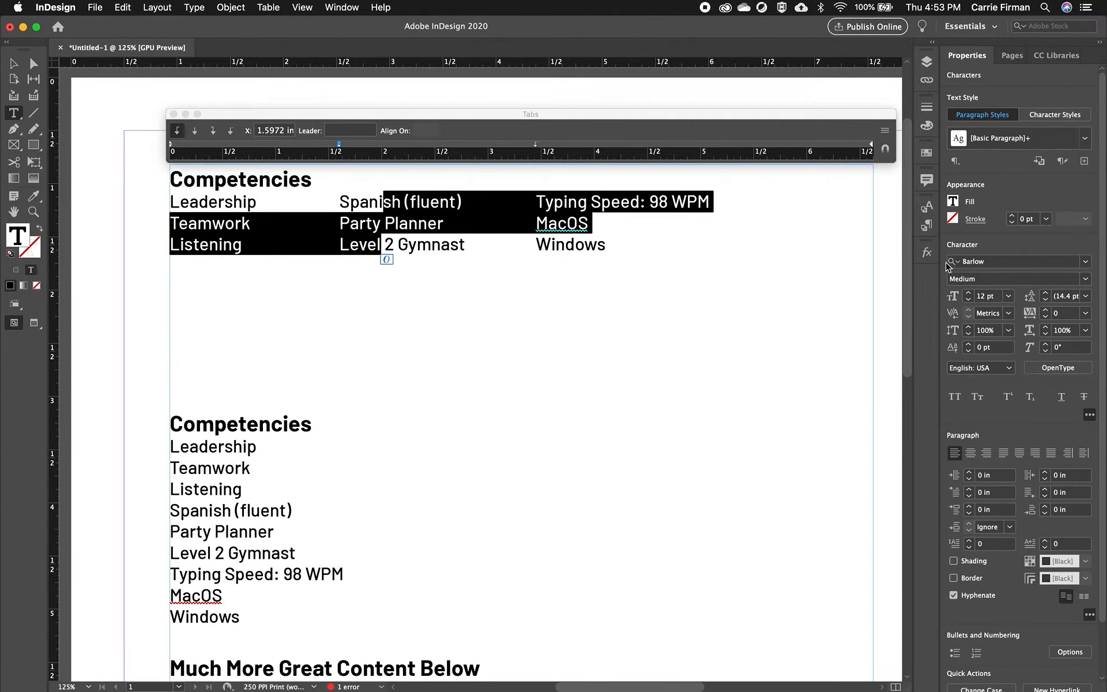
click(225, 223)
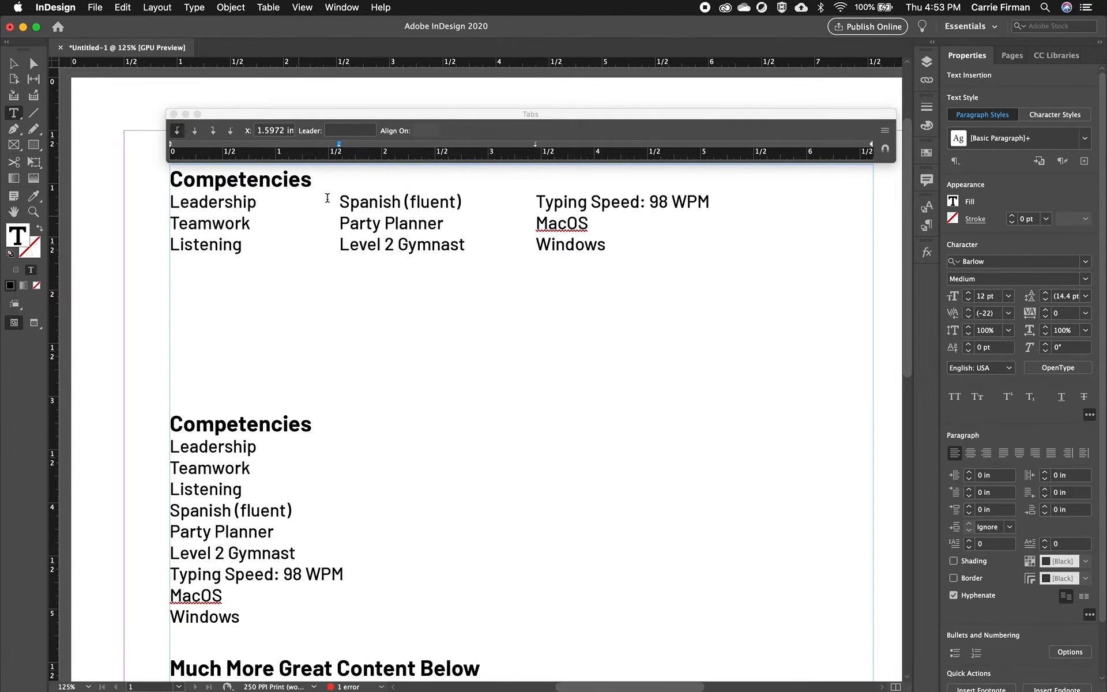
click(173, 115)
Undo the adjustments made to the first tab stop of the competency lines
key(super+z)
key(super+z)
key(super+z)
key(super+z)
key(super+z)
key(super+z)
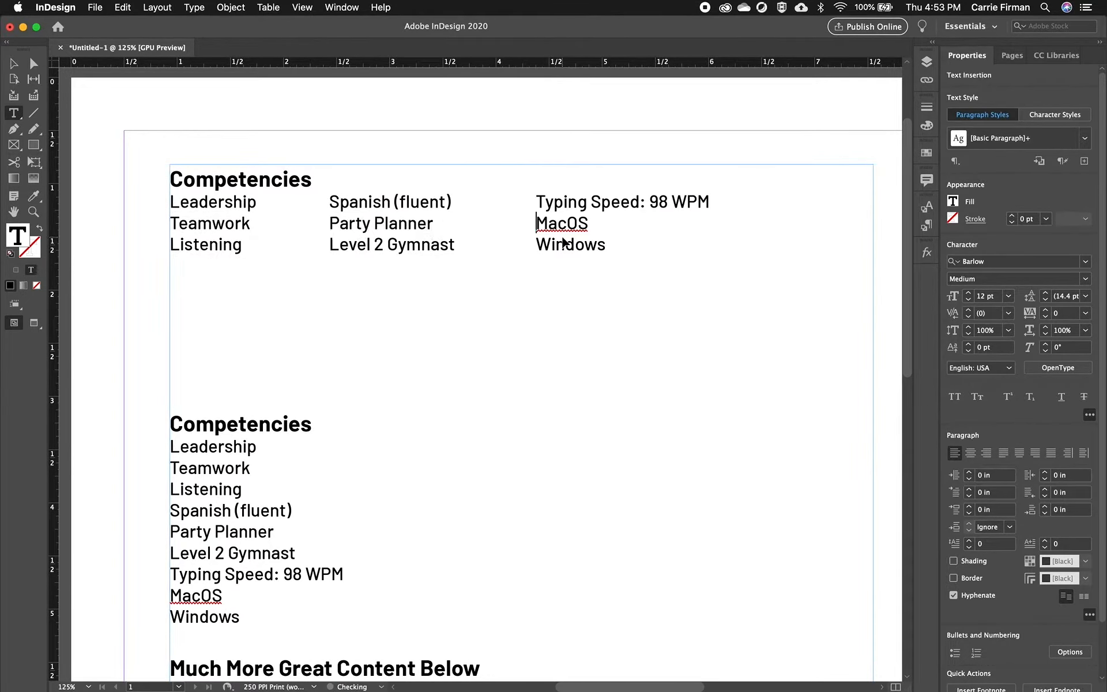
Undo the remaining custom tab stop edits on the three competency lines
key(super+z)
key(super+z)
key(super+z)
key(super+z)
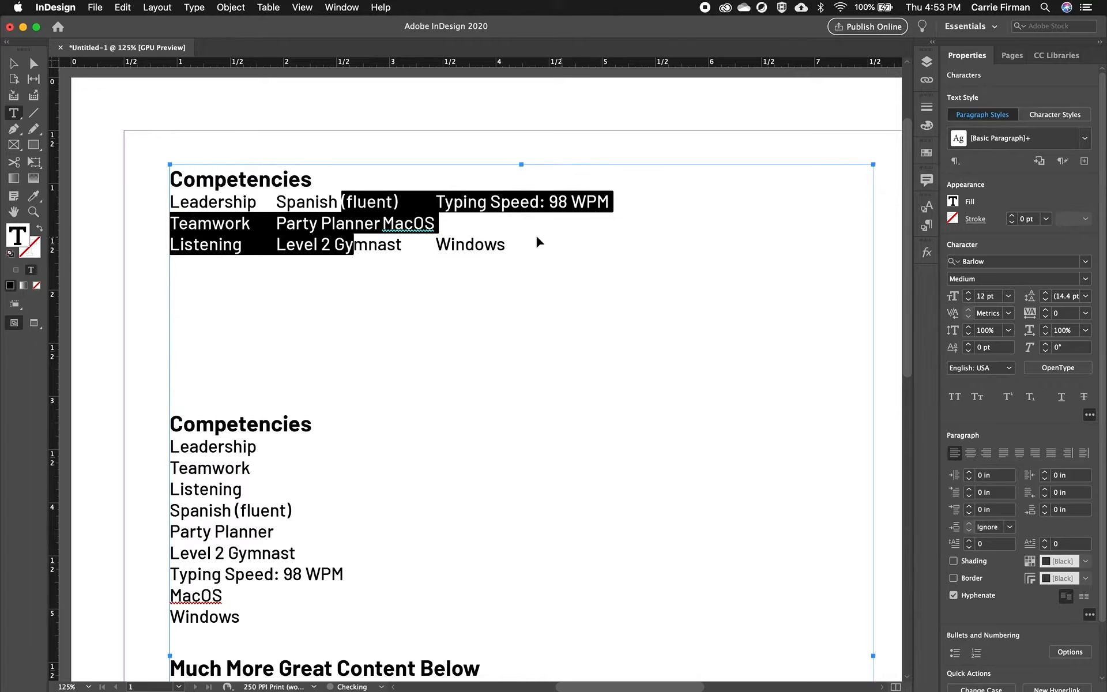
Show hidden characters and inspect the tab character between Leadership and Spanish (fluent)
click(374, 211)
key(super+alt+i)
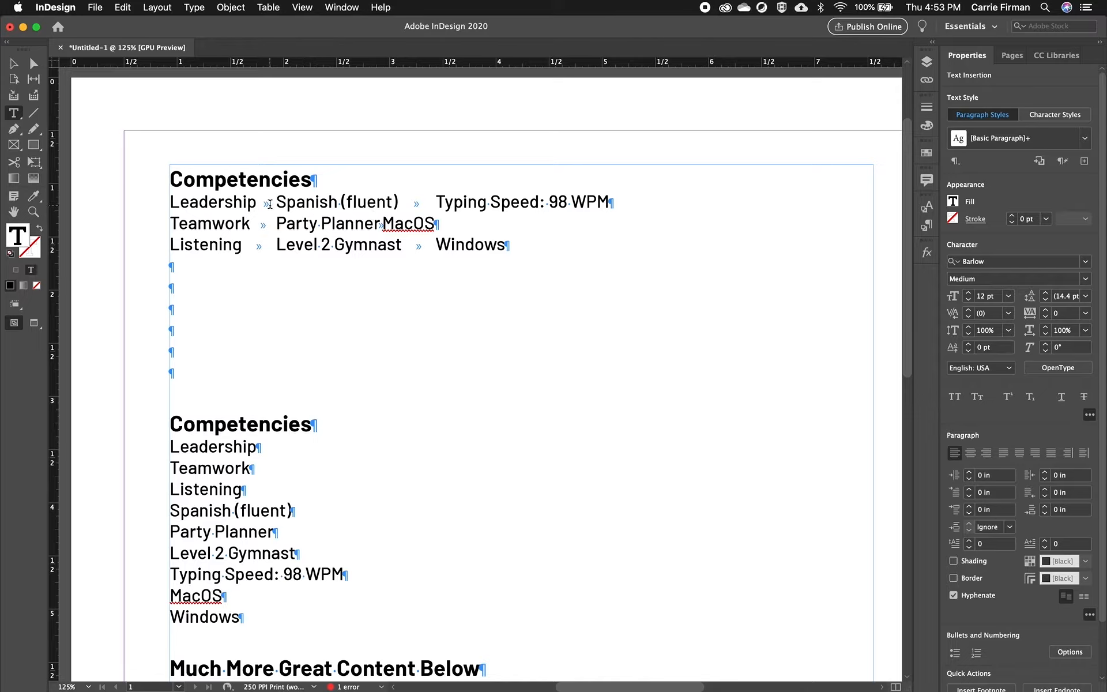
drag(275, 203, 248, 209)
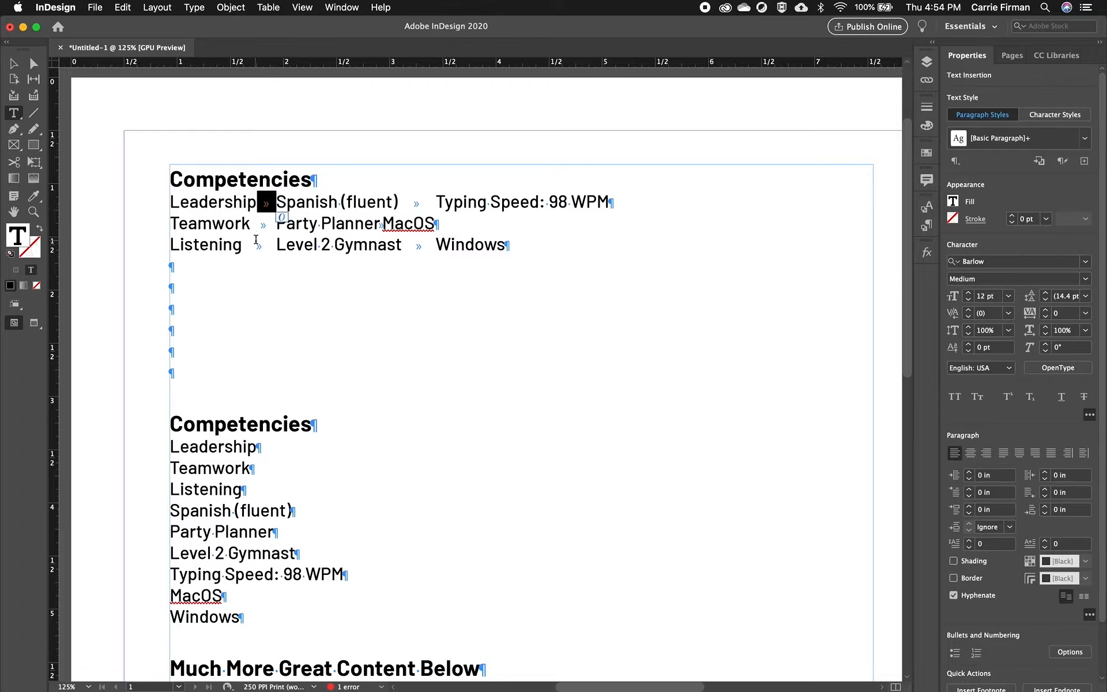
click(301, 212)
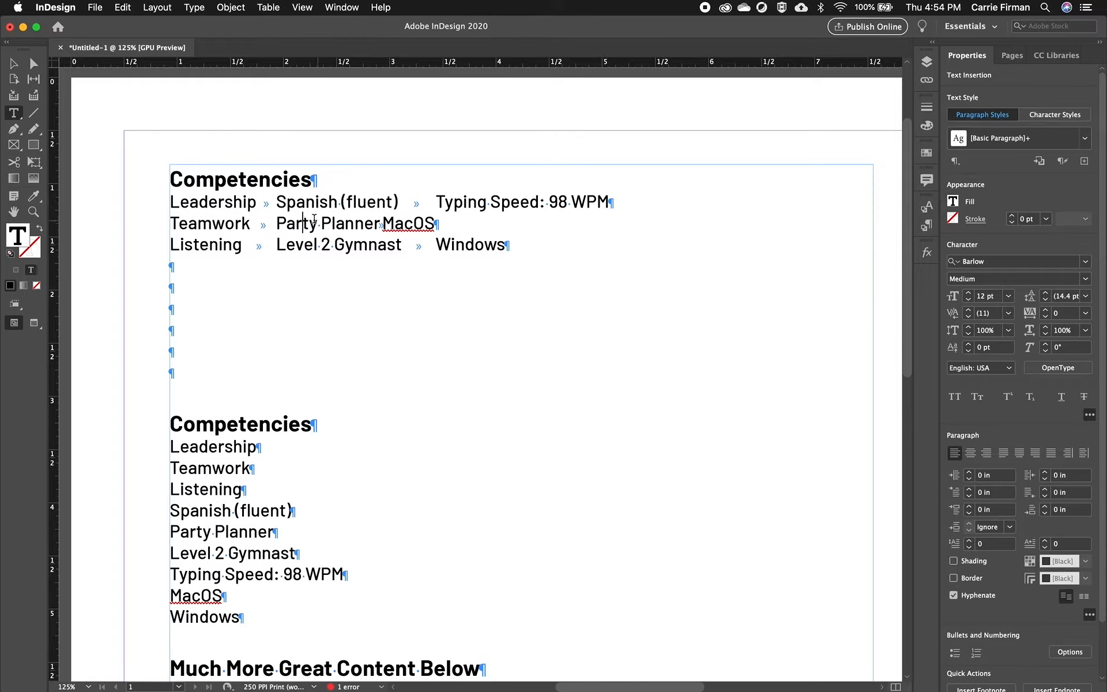
Apply the List 1 paragraph style to the three tabbed competency lines
click(927, 228)
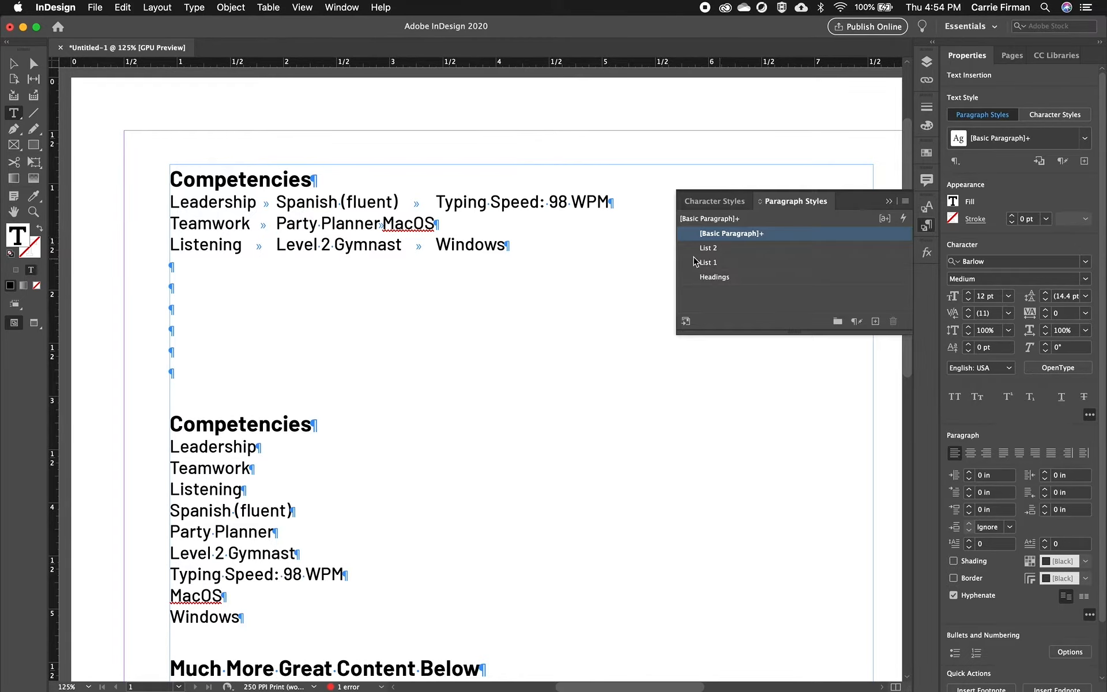
drag(505, 244, 148, 205)
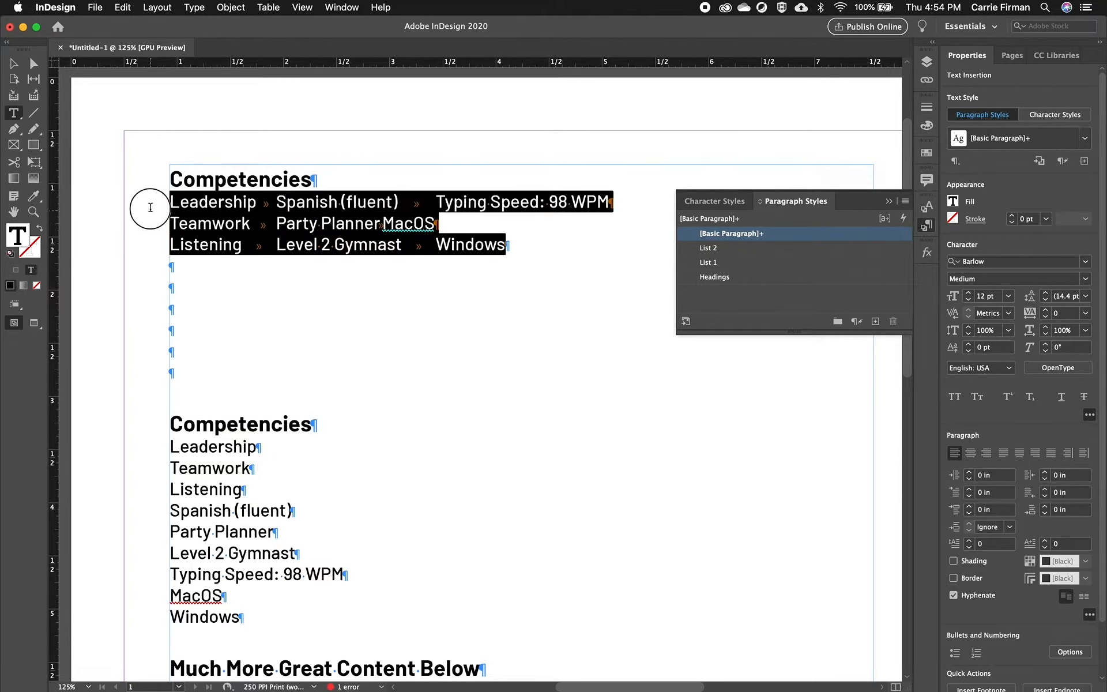
click(733, 264)
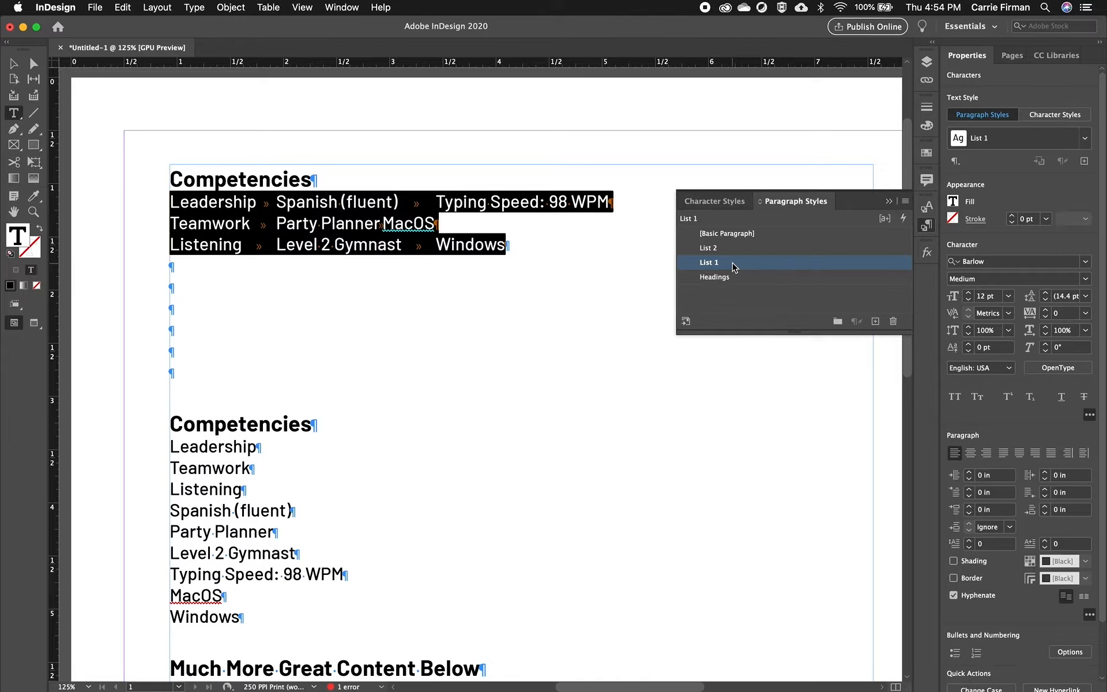
Edit the List 1 paragraph style's tabs, adding a left-aligned tab stop at 1.3611 in
double_click(728, 266)
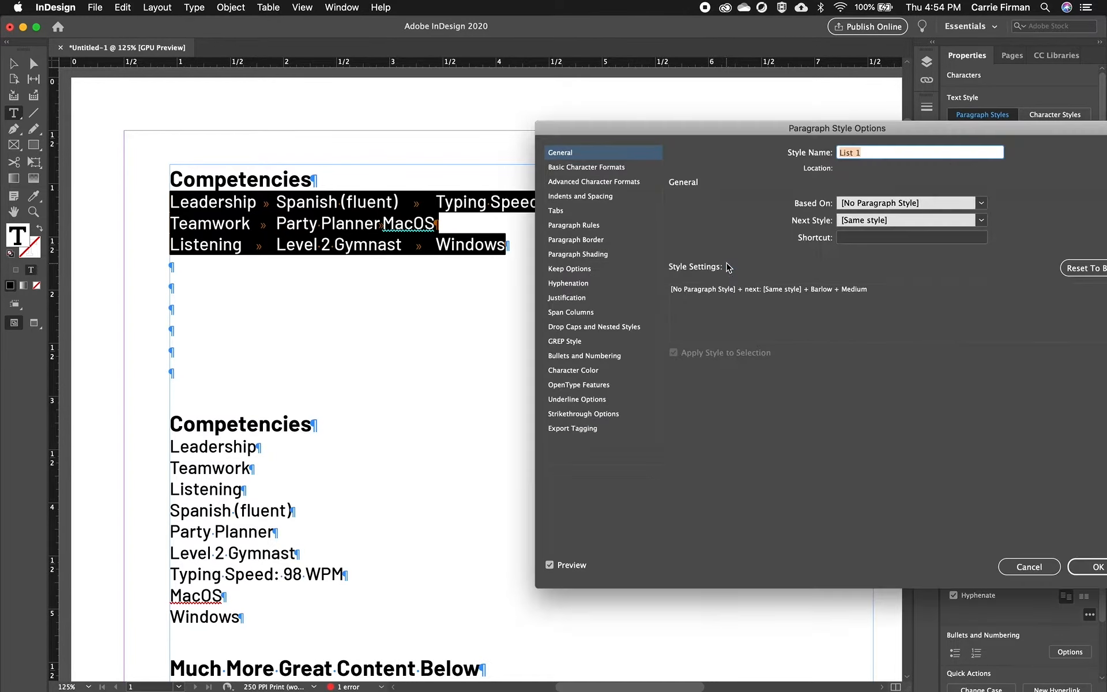
drag(744, 128, 497, 165)
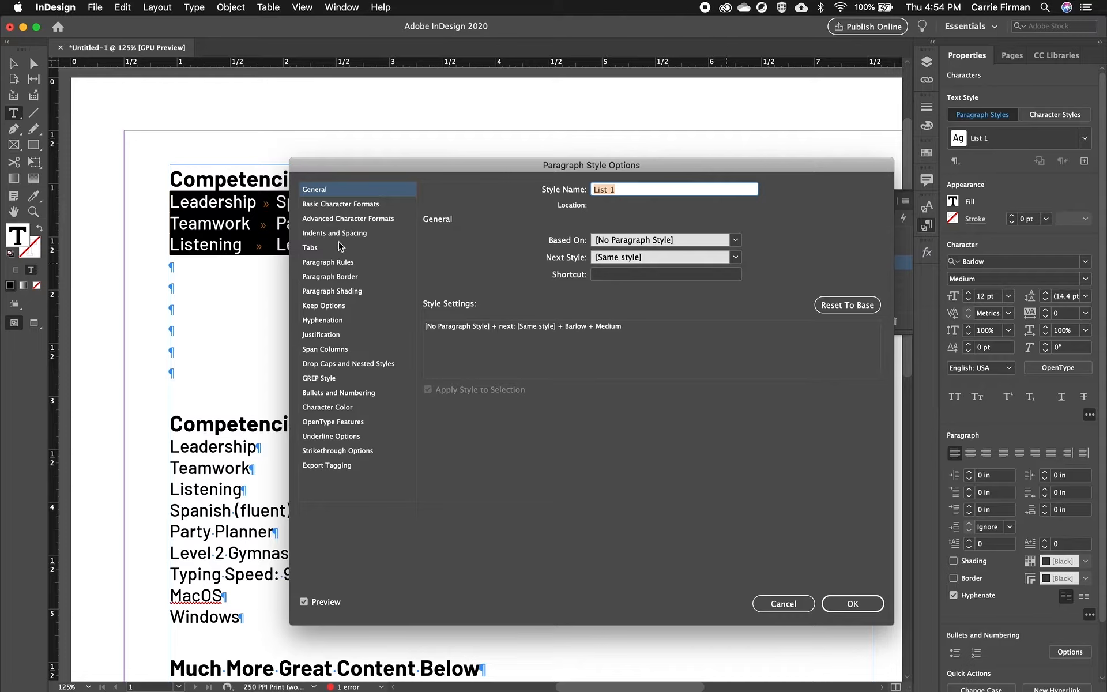
click(329, 248)
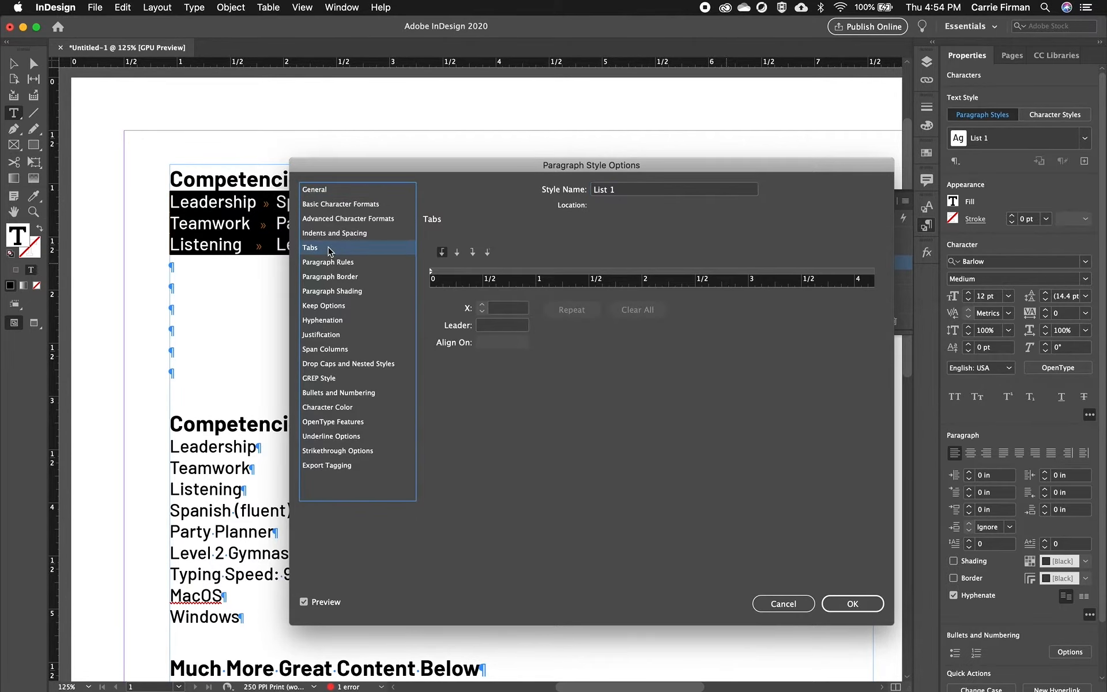
drag(394, 168, 331, 236)
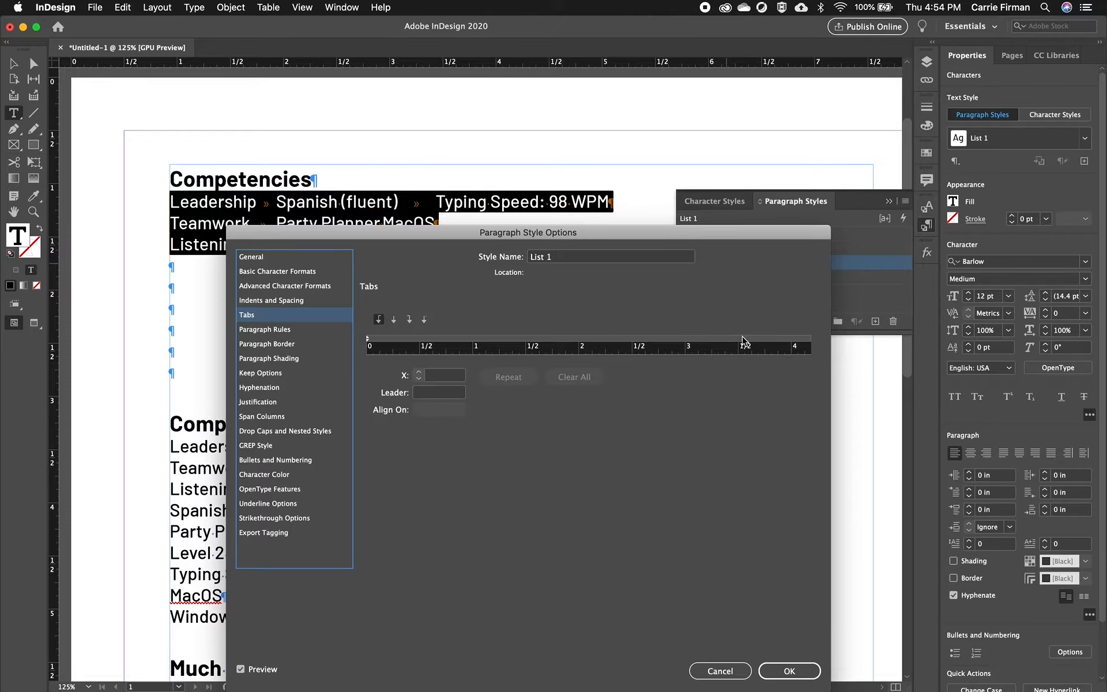
click(378, 320)
click(468, 340)
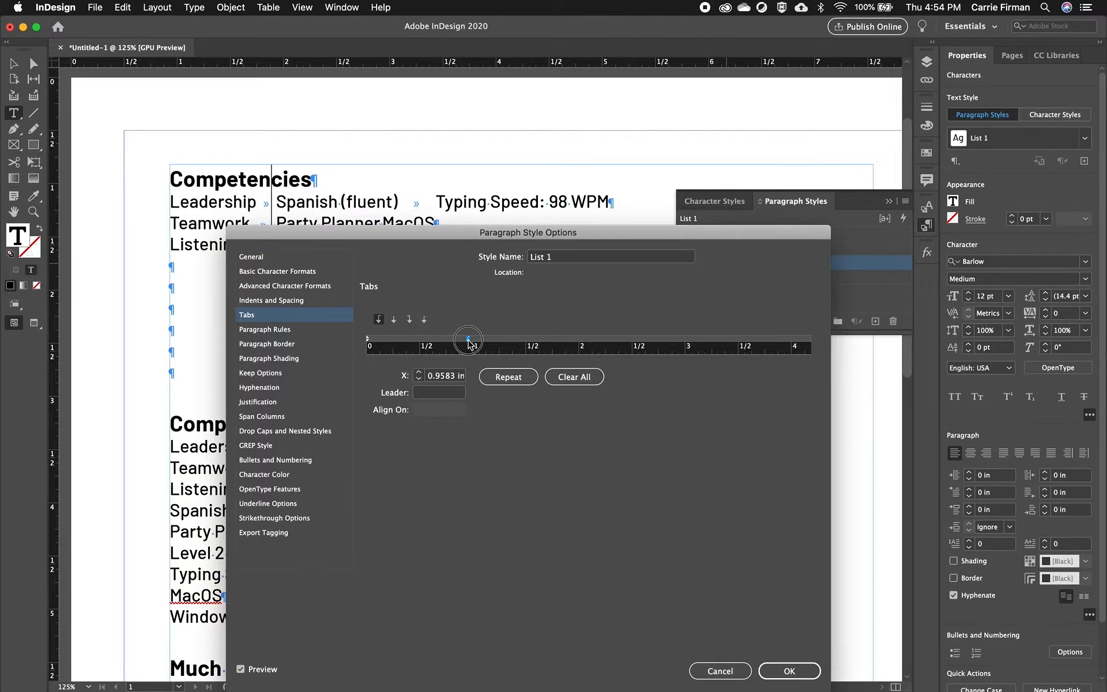
drag(468, 344, 514, 345)
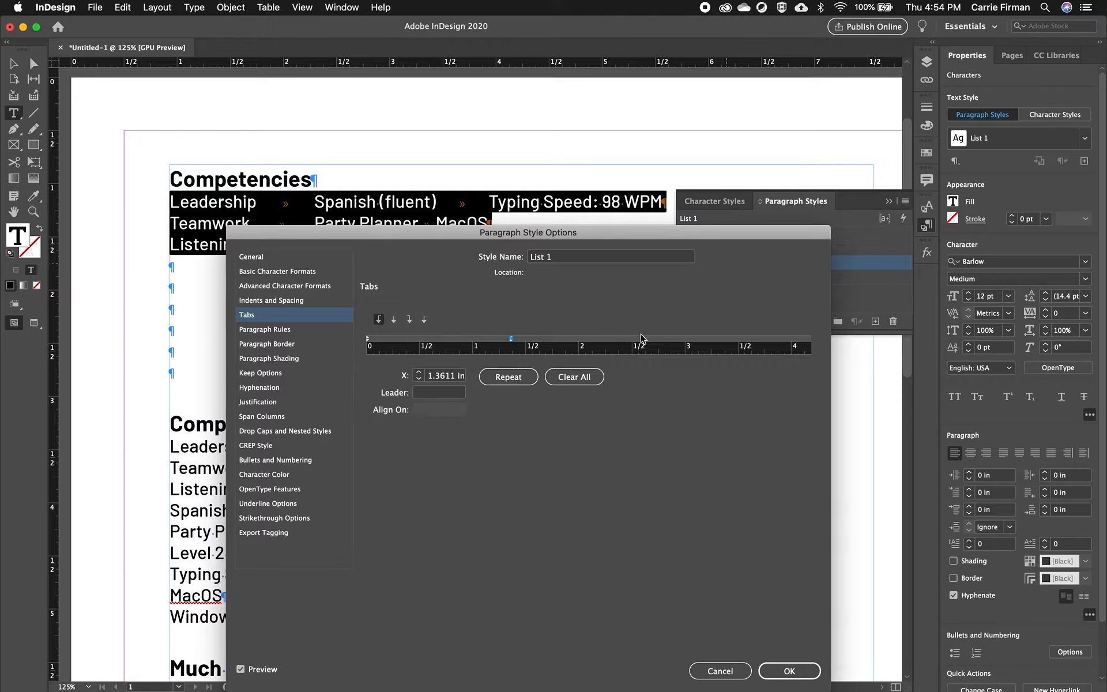
Add a second tab stop at 3.1528 in to the List 1 style and accept the style changes
drag(649, 343, 703, 340)
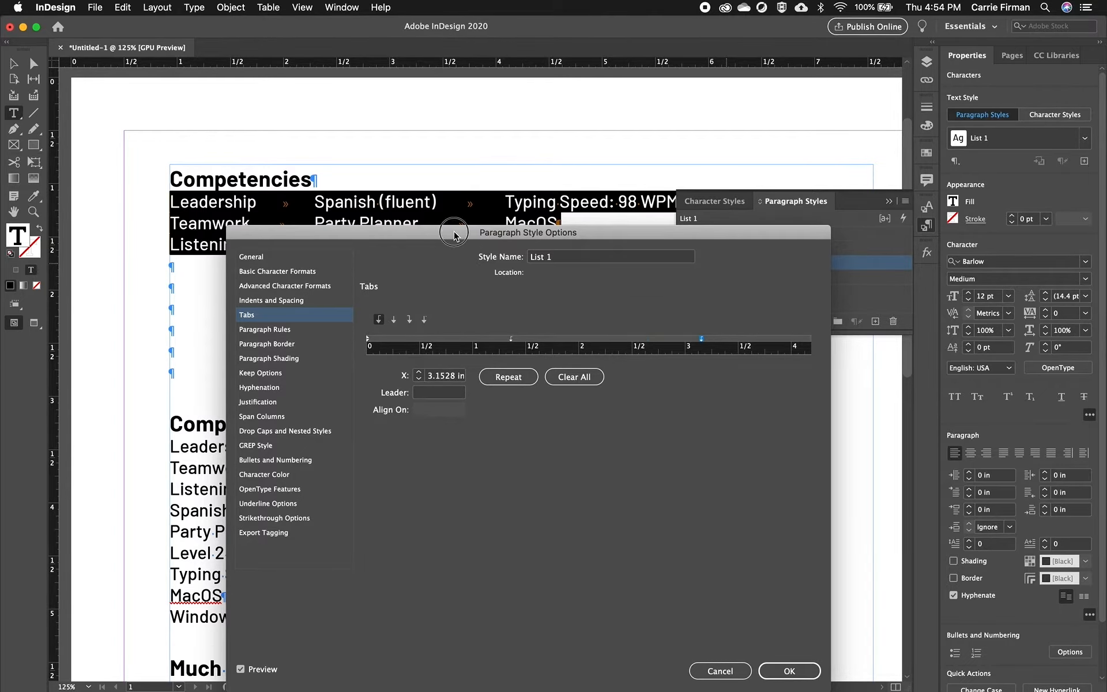
mouse_move(454, 240)
mouse_down()
mouse_move(453, 363)
mouse_move(447, 230)
mouse_up()
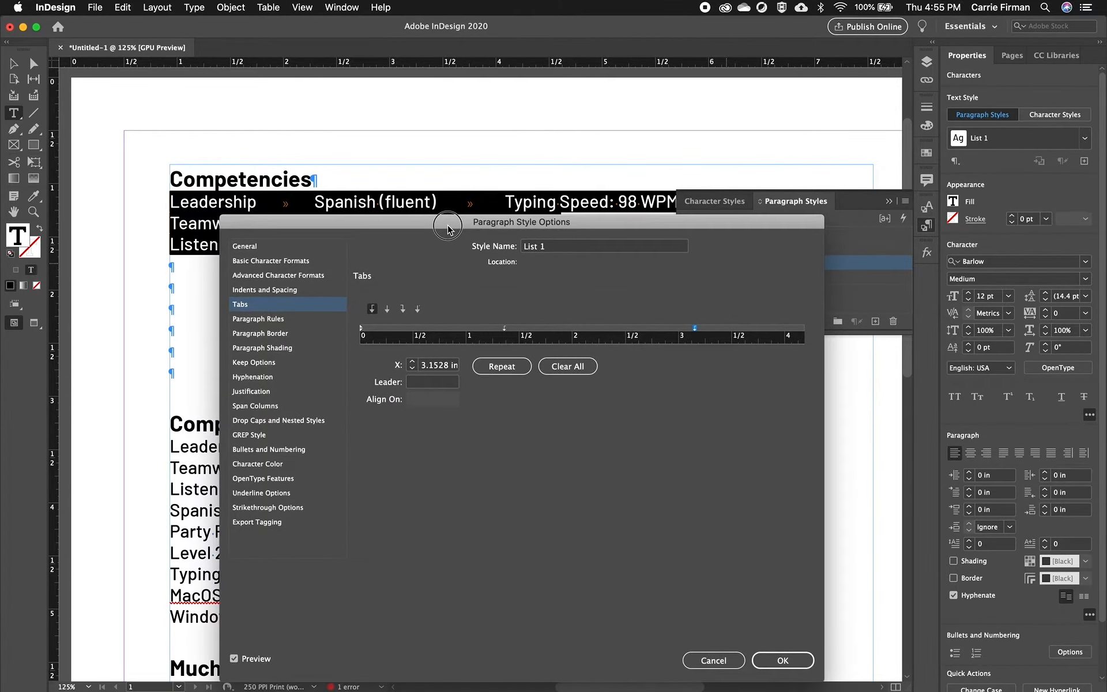
click(800, 663)
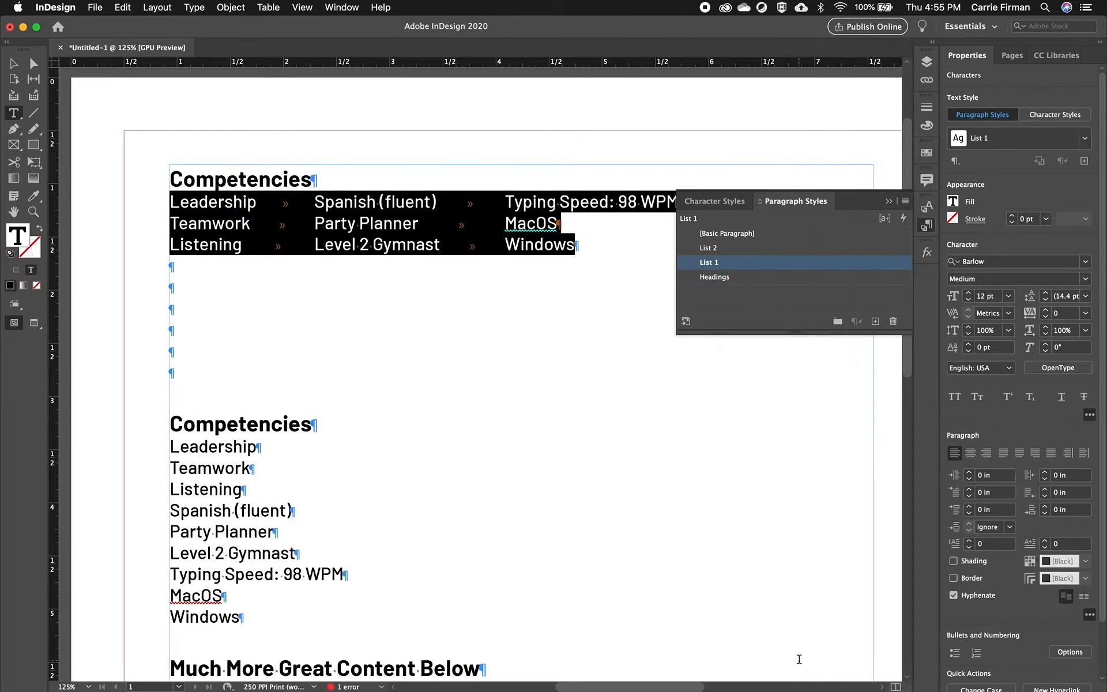
Delete the extra empty paragraphs between the tabbed list and the second Competencies heading, leaving one
click(248, 378)
drag(222, 380, 151, 279)
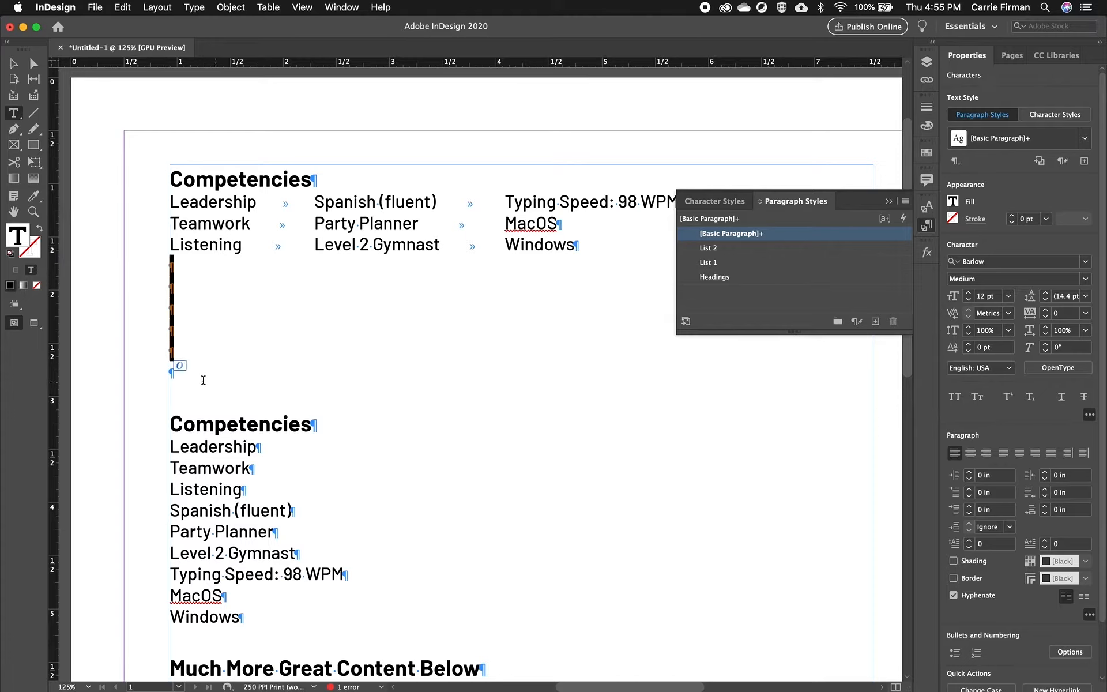
key(BackSpace)
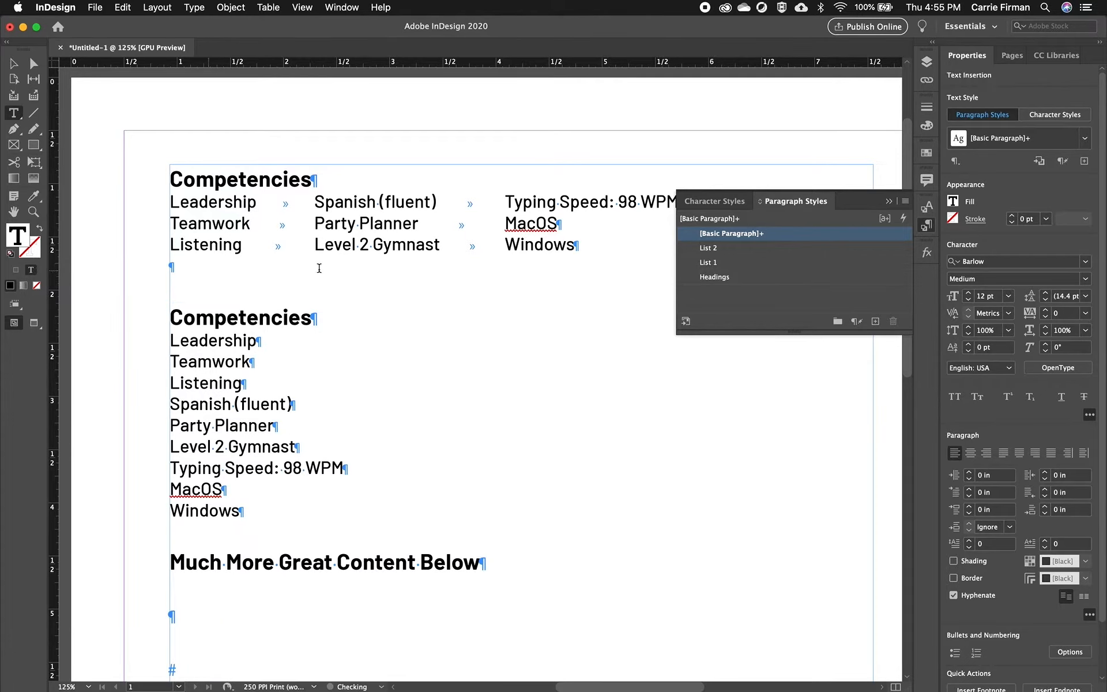
Paste a copy of the three tabbed competency lines above the second Competencies heading, keeping the heading on its own line
drag(603, 242, 151, 212)
key(super+c)
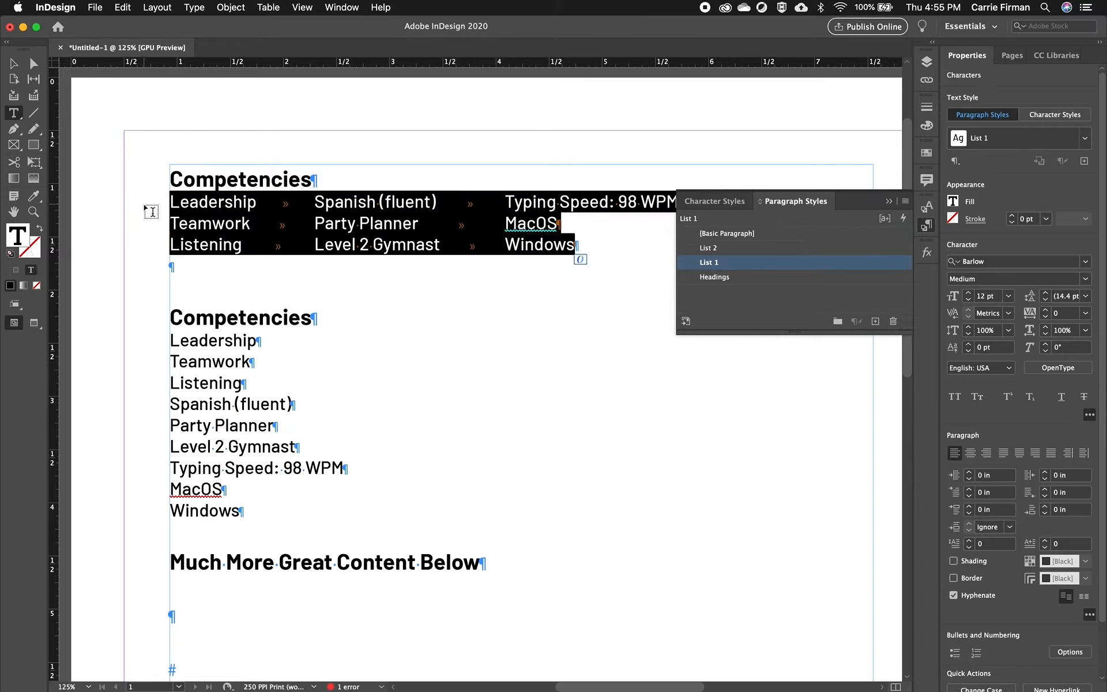
click(191, 271)
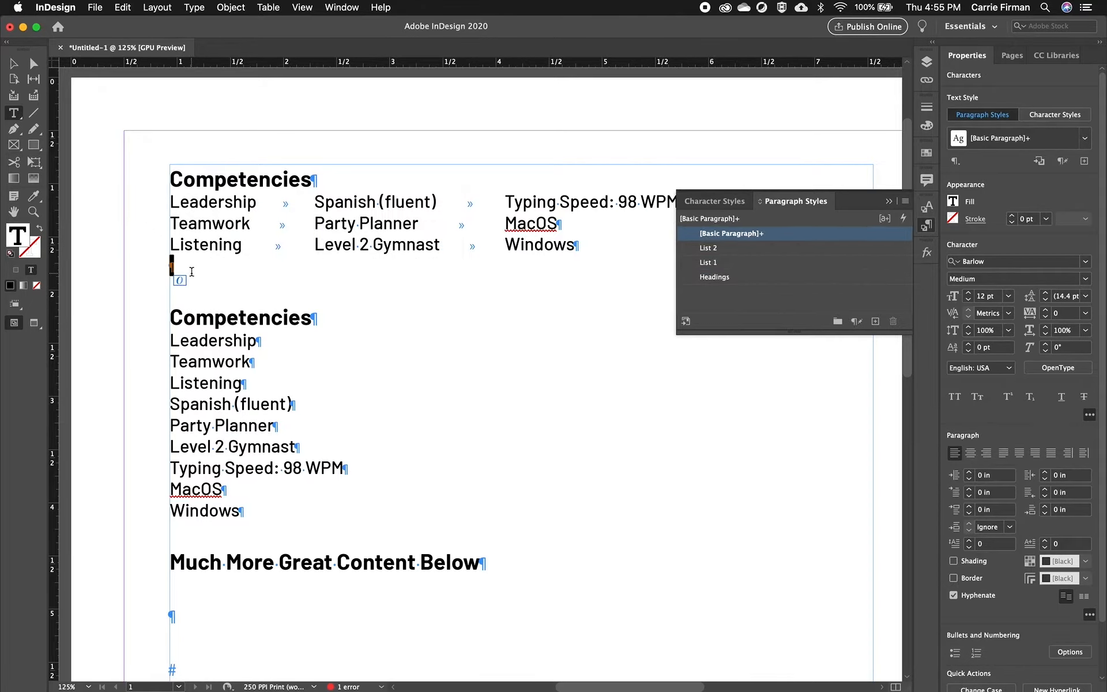
key(Return)
key(super+v)
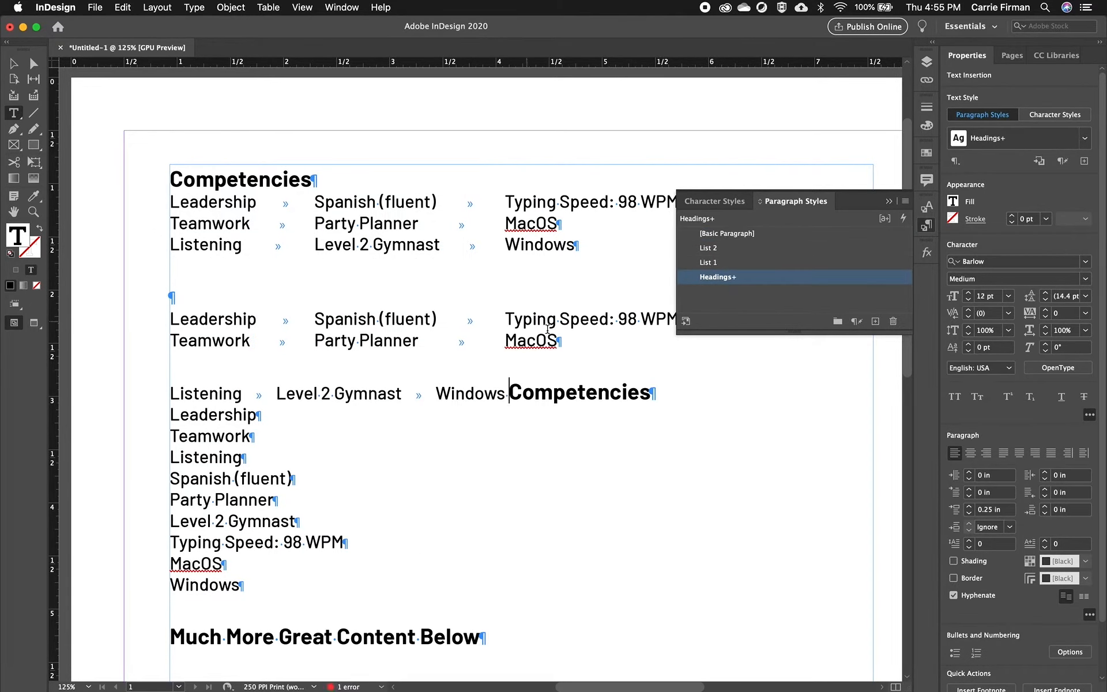
key(Return)
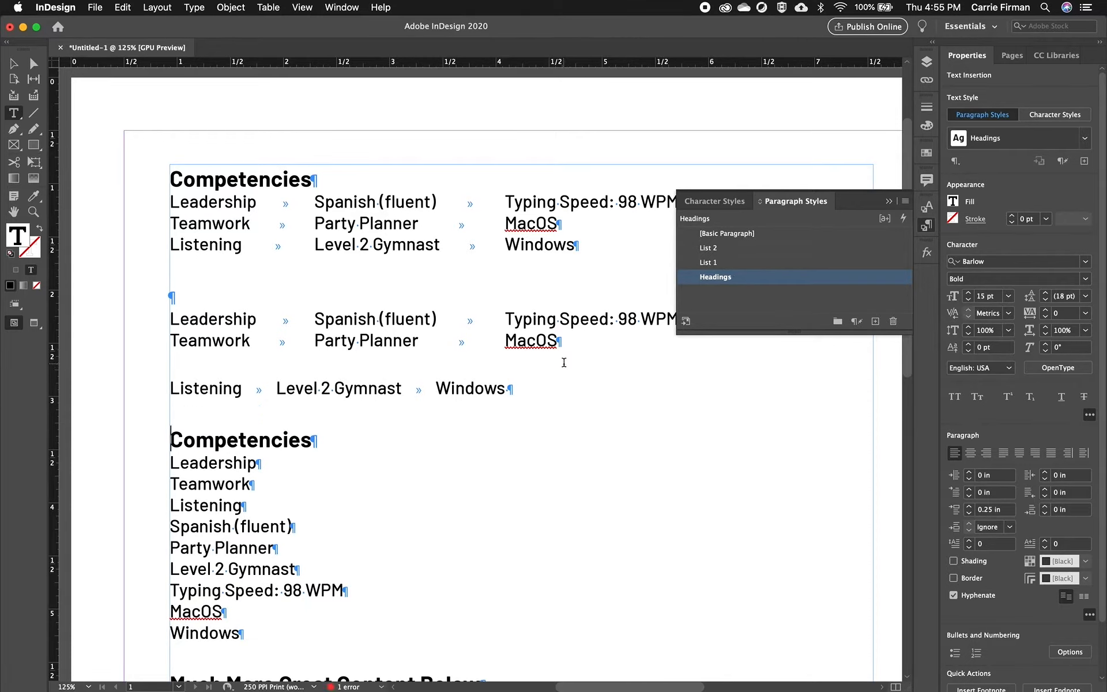
Reset the three pasted lines to Basic Paragraph, apply the List 1 paragraph style, and collapse the style list
drag(544, 383, 148, 327)
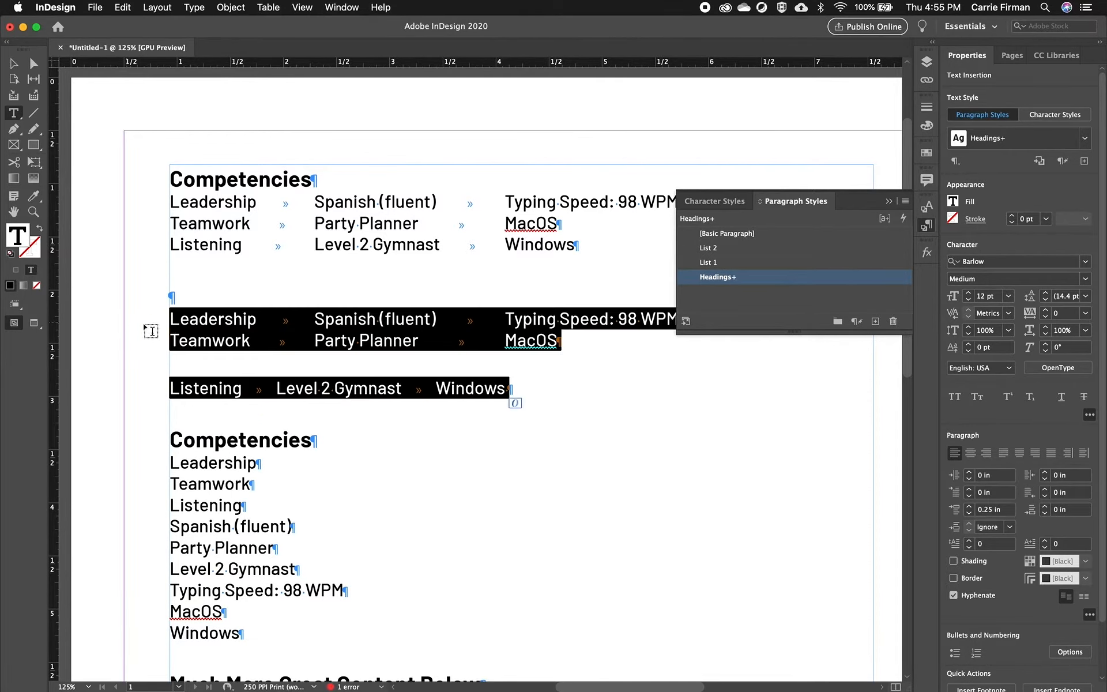
click(743, 234)
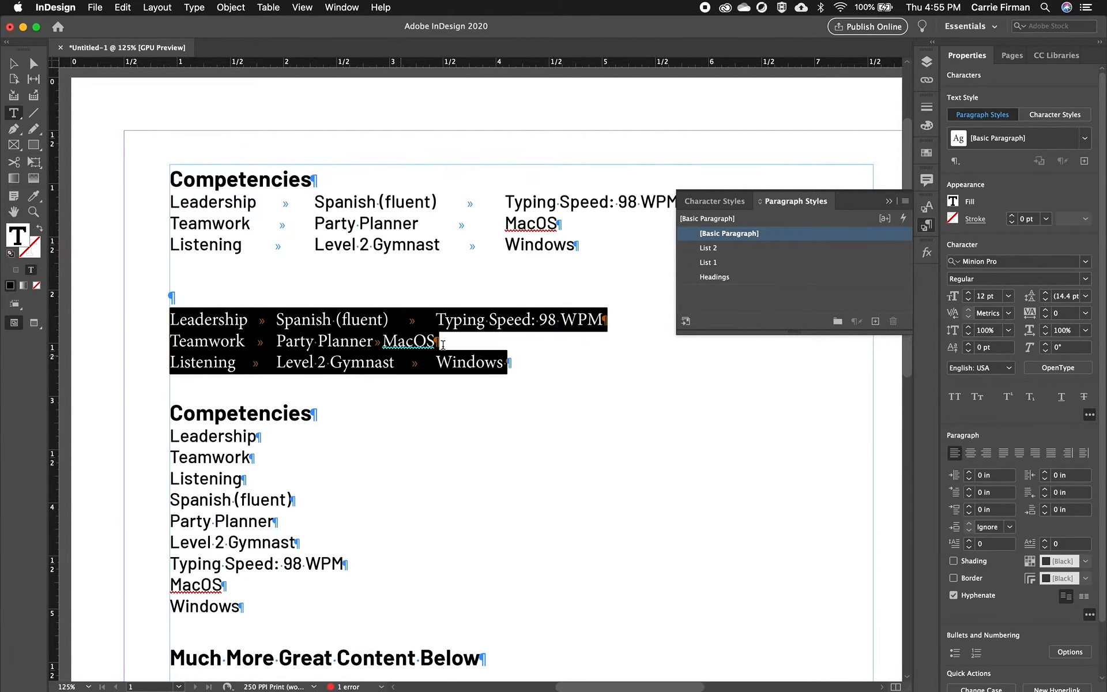
click(723, 266)
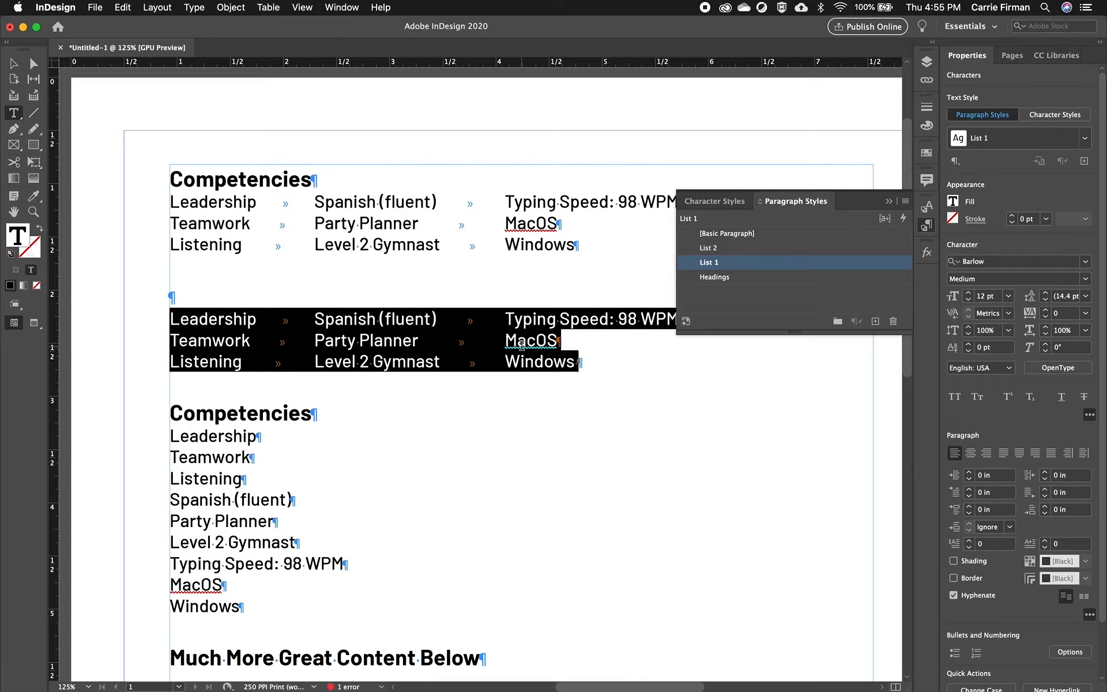
scroll(525, 349, down, 3)
scroll(287, 164, down, 1)
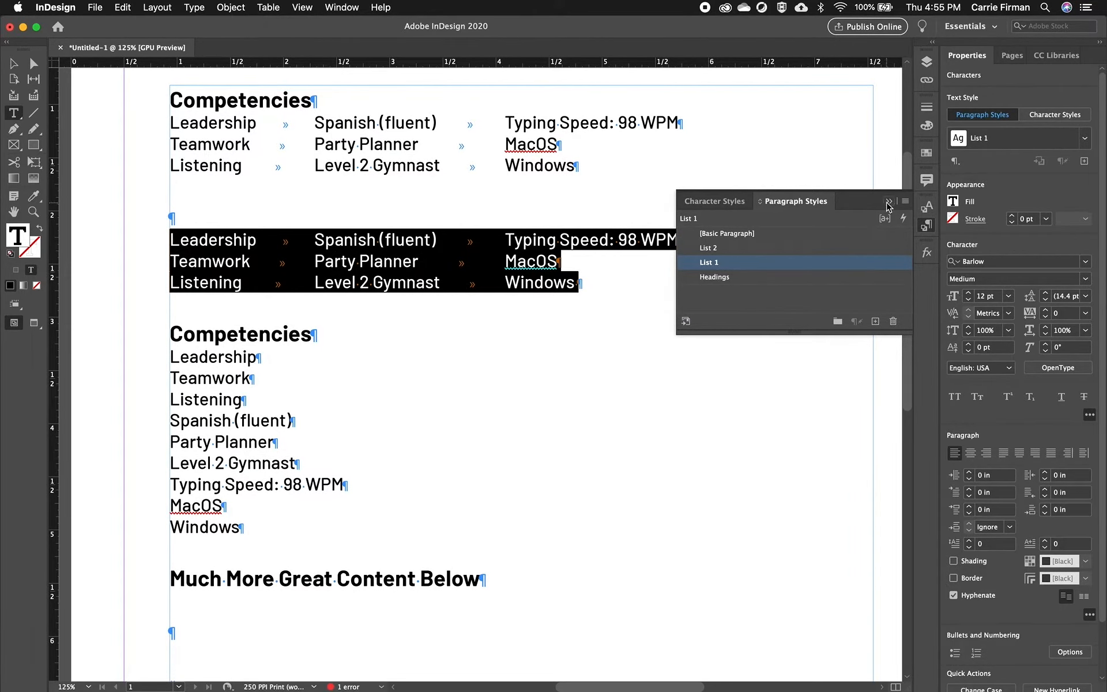
click(889, 202)
click(256, 445)
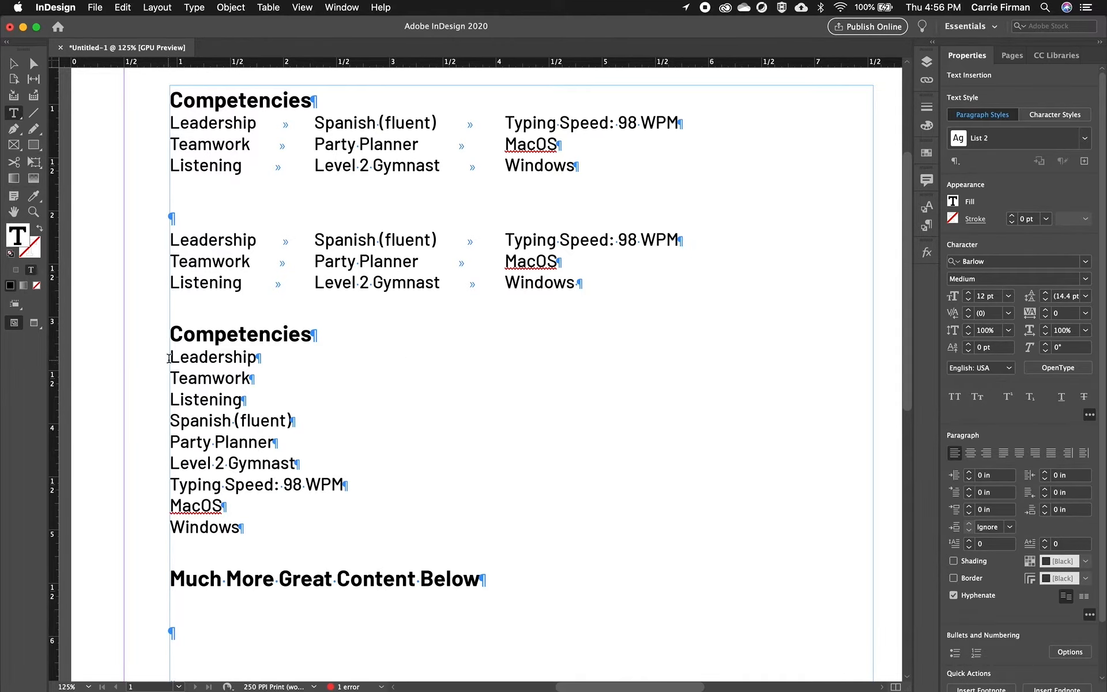
drag(164, 354, 859, 491)
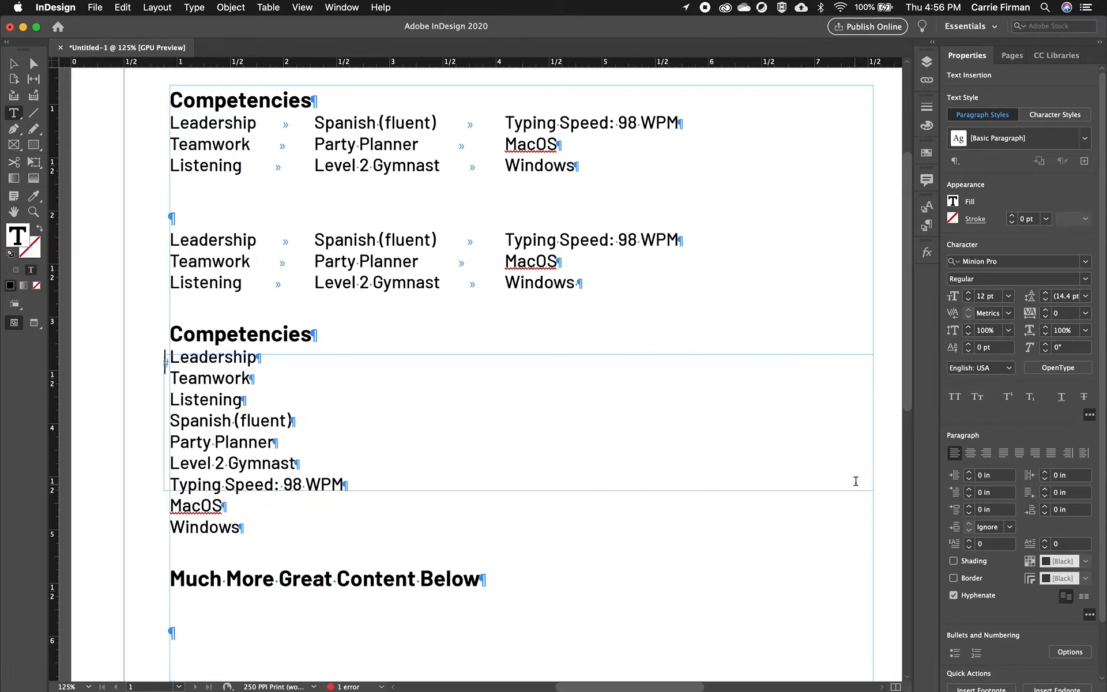
click(1008, 529)
drag(1101, 492, 1102, 584)
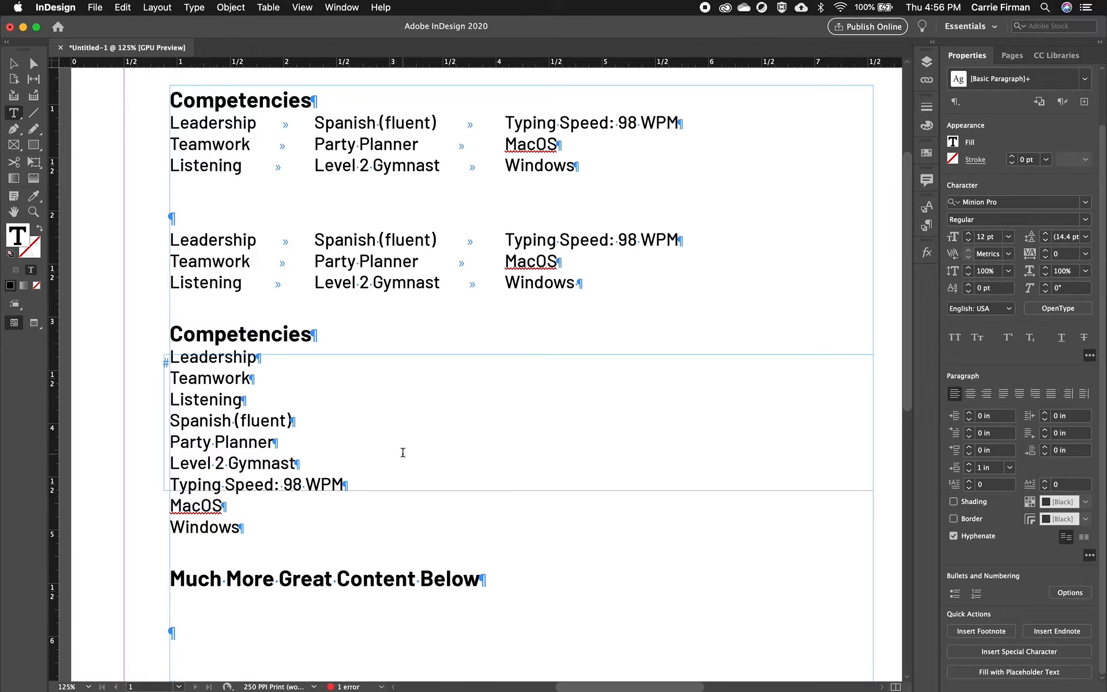
click(17, 66)
click(526, 395)
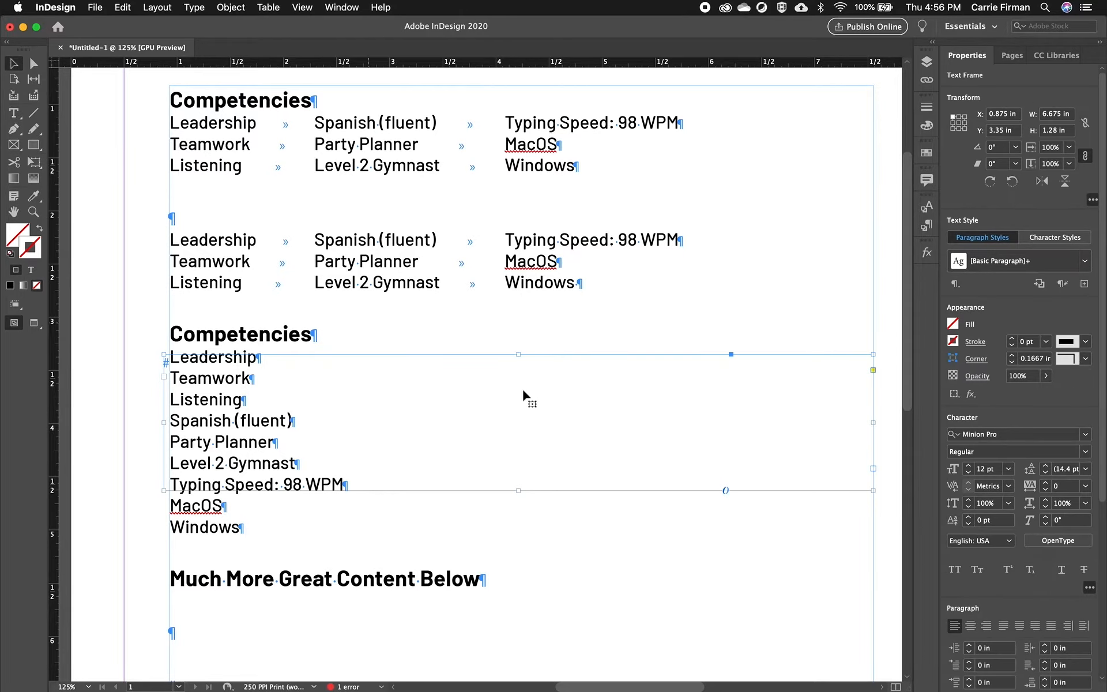
click(673, 428)
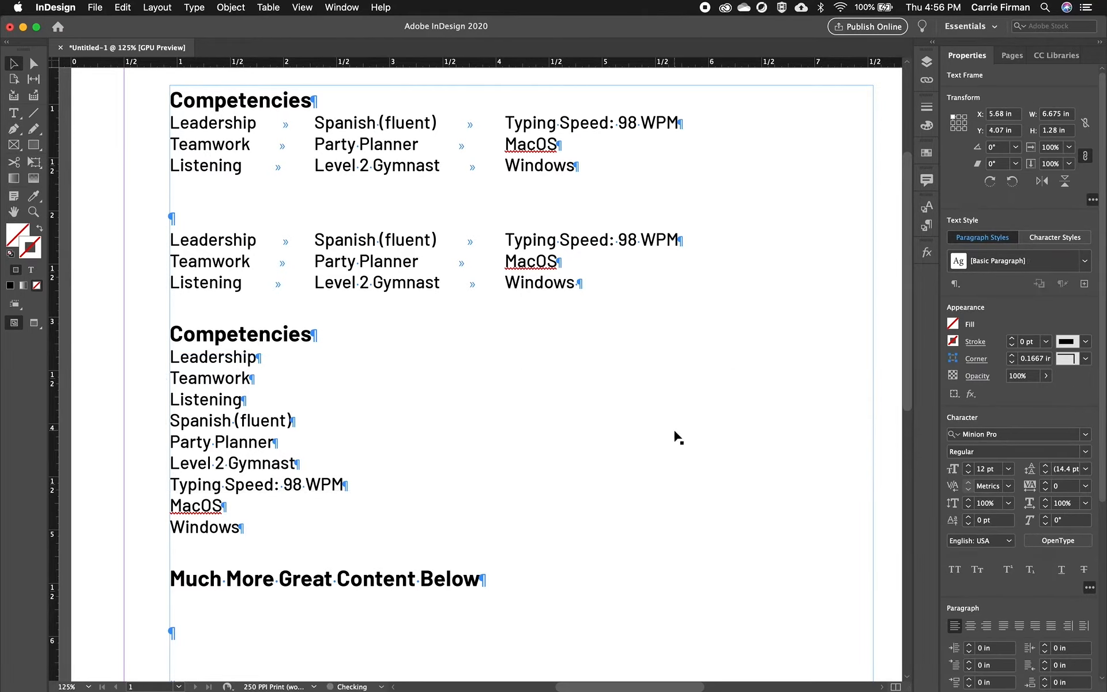
Select the single-column competencies from Leadership through Windows and open the floating Paragraph settings
click(219, 402)
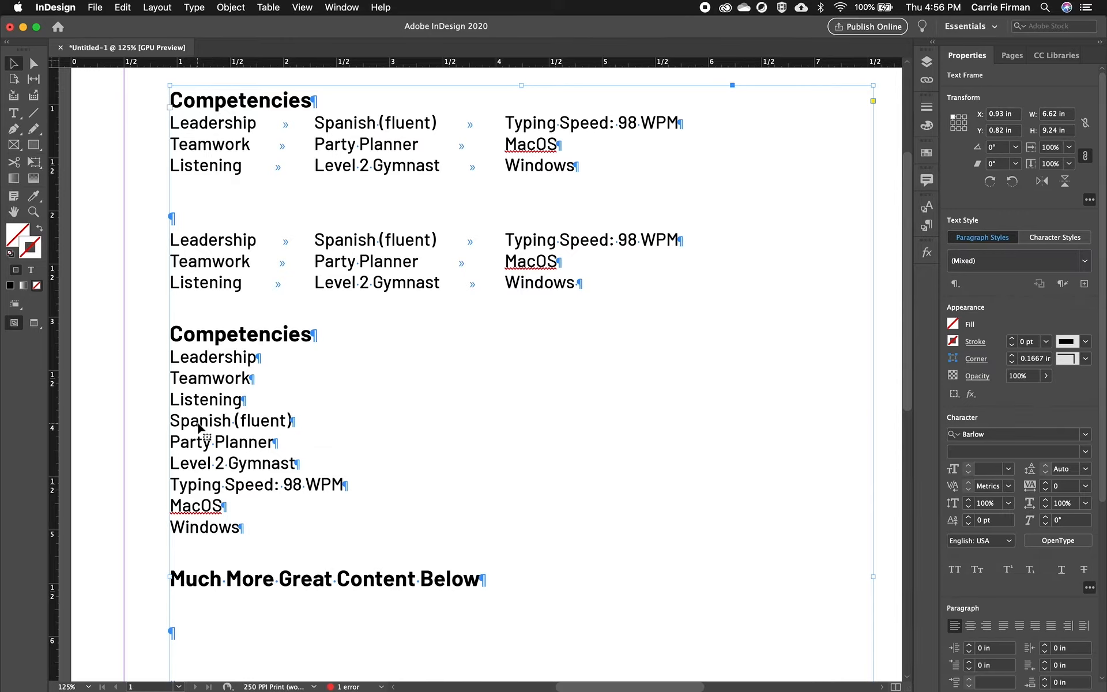
double_click(231, 441)
drag(219, 354, 245, 528)
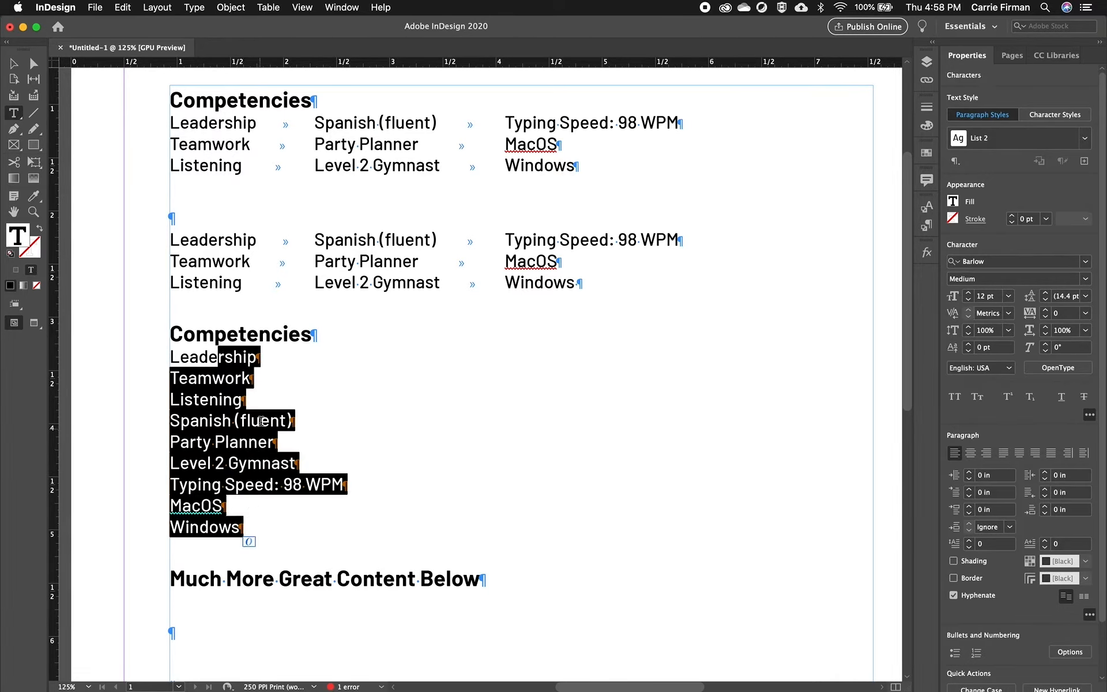
click(342, 7)
mouse_move(361, 333)
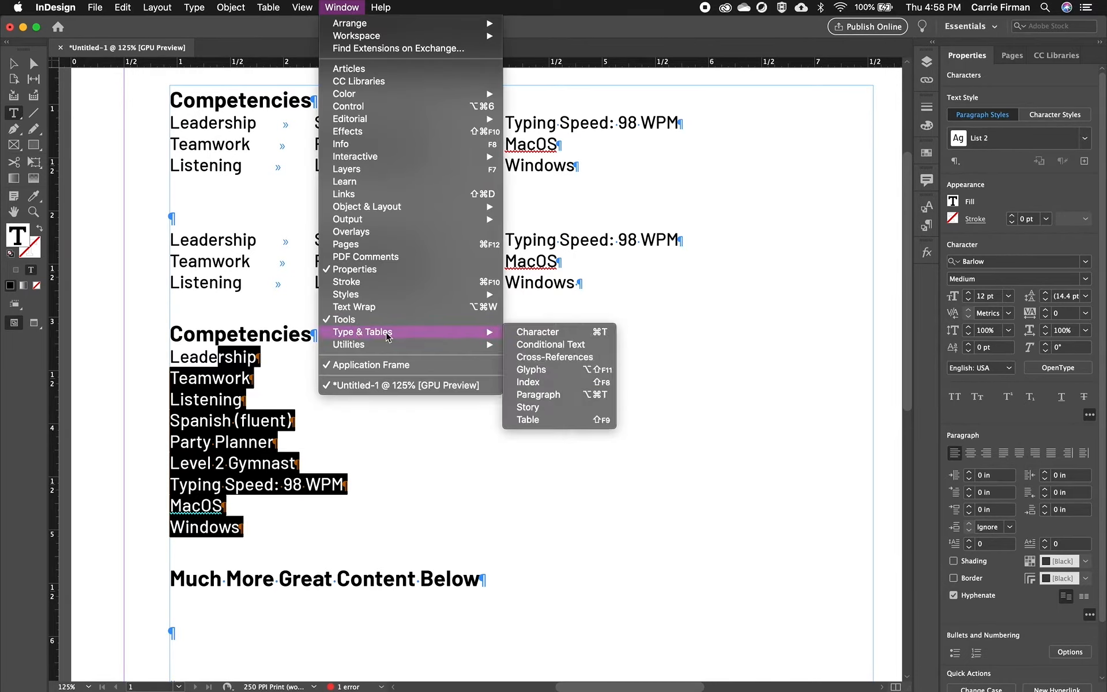
click(571, 395)
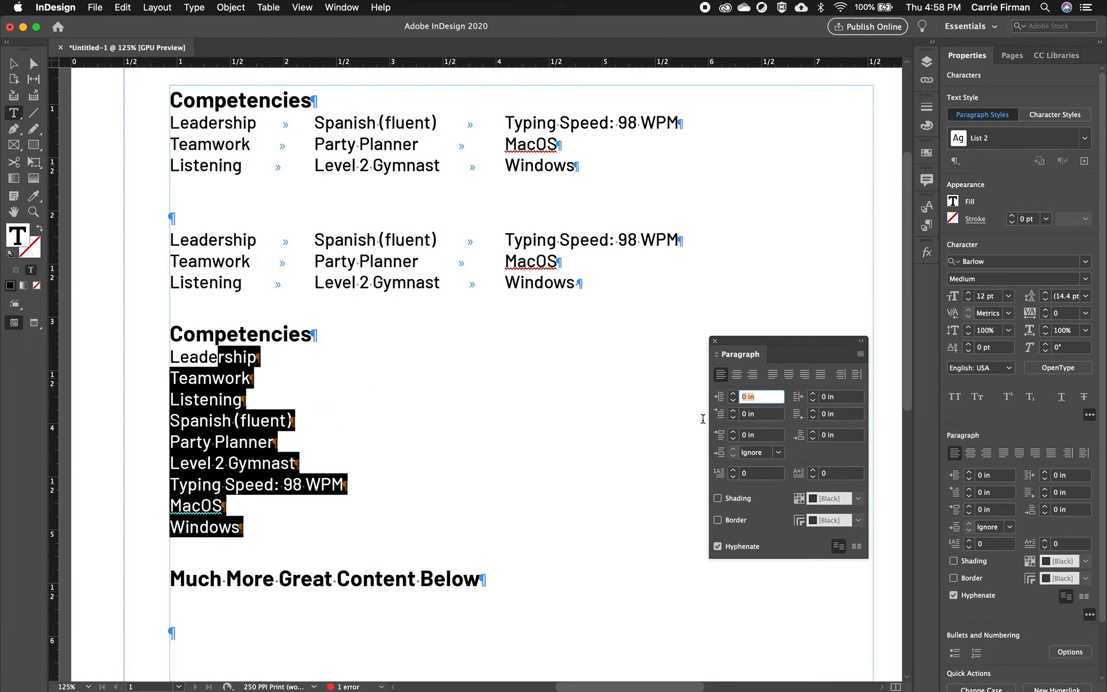
Split the selected competencies from Leadership through Windows into three sub-columns using the Span Columns paragraph option
click(861, 355)
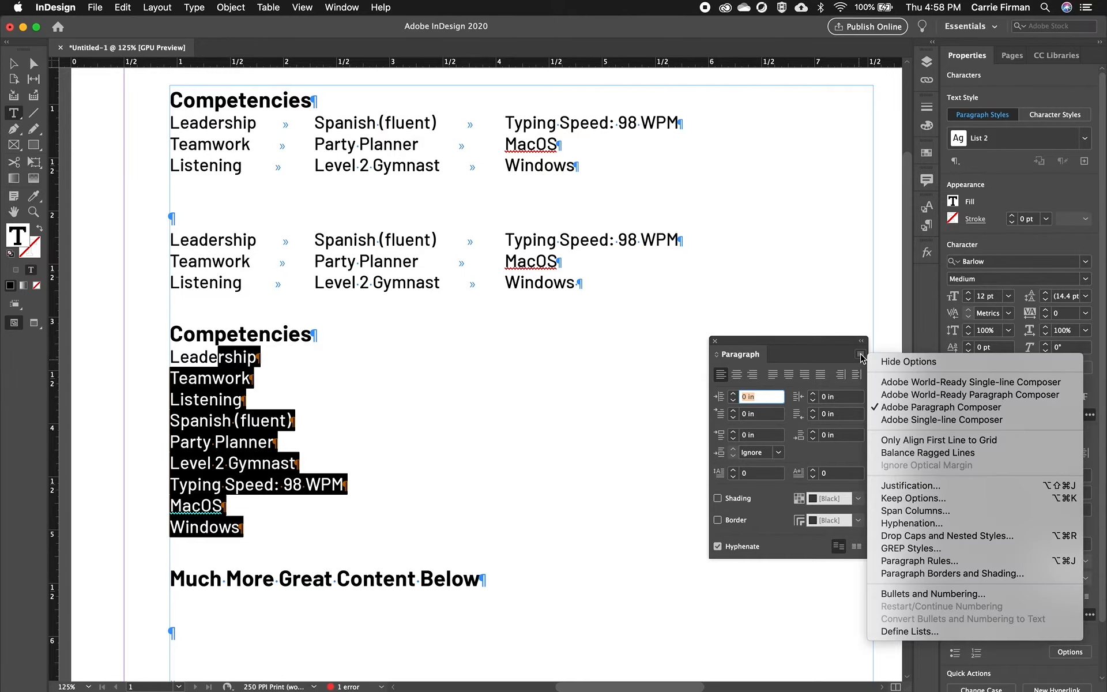
click(942, 512)
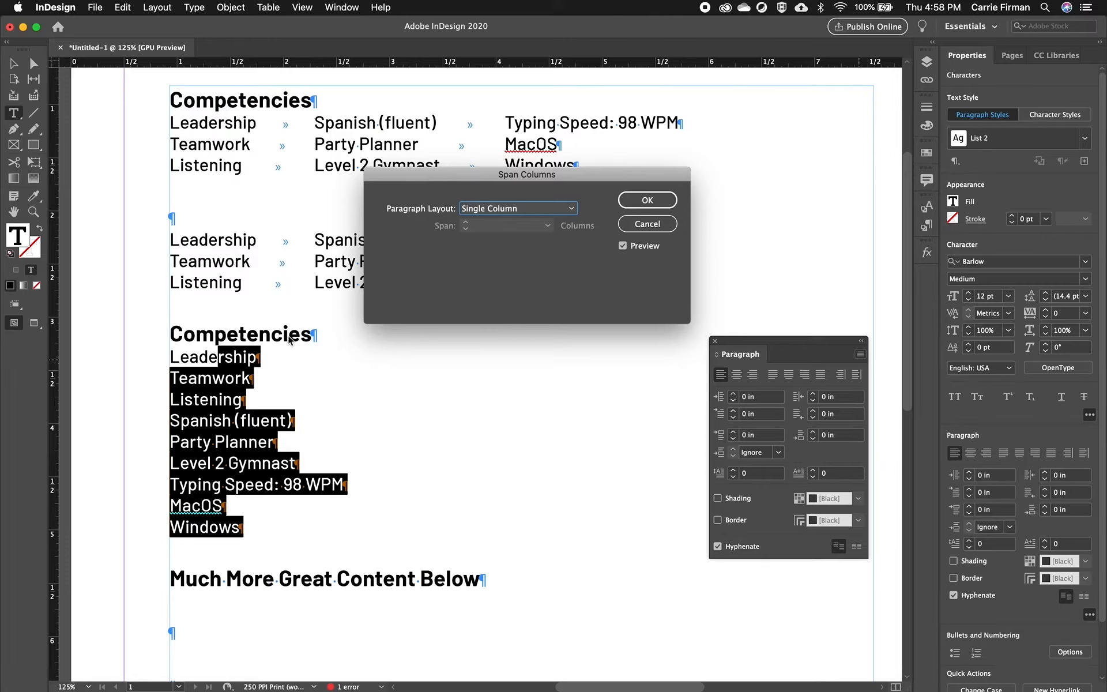
click(571, 210)
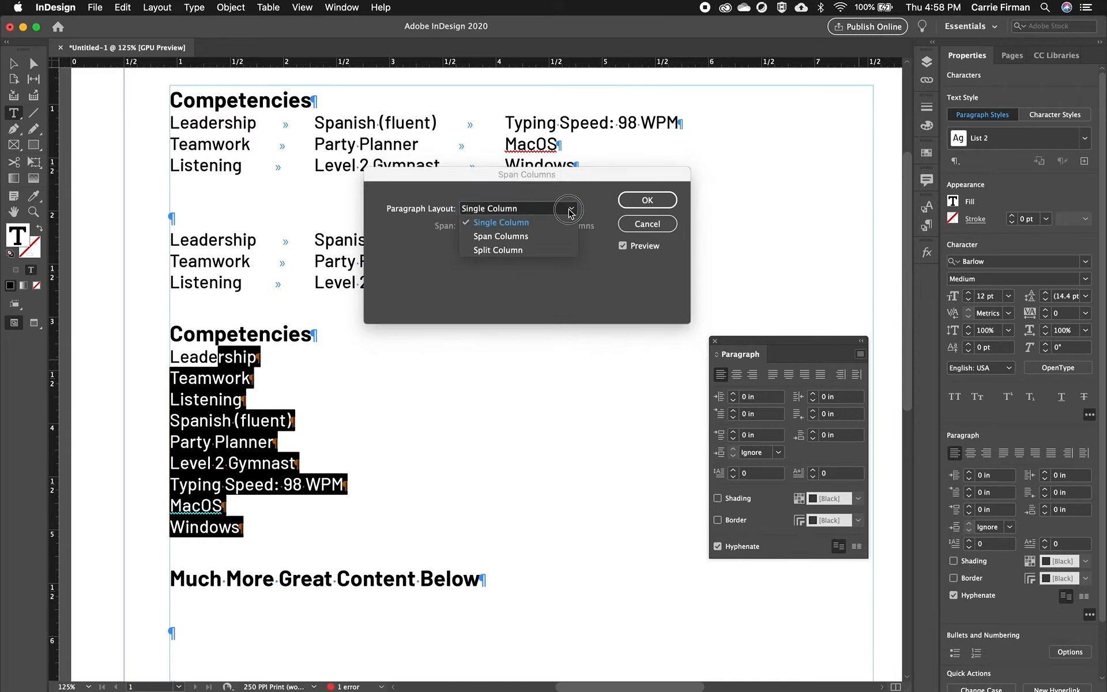
click(554, 251)
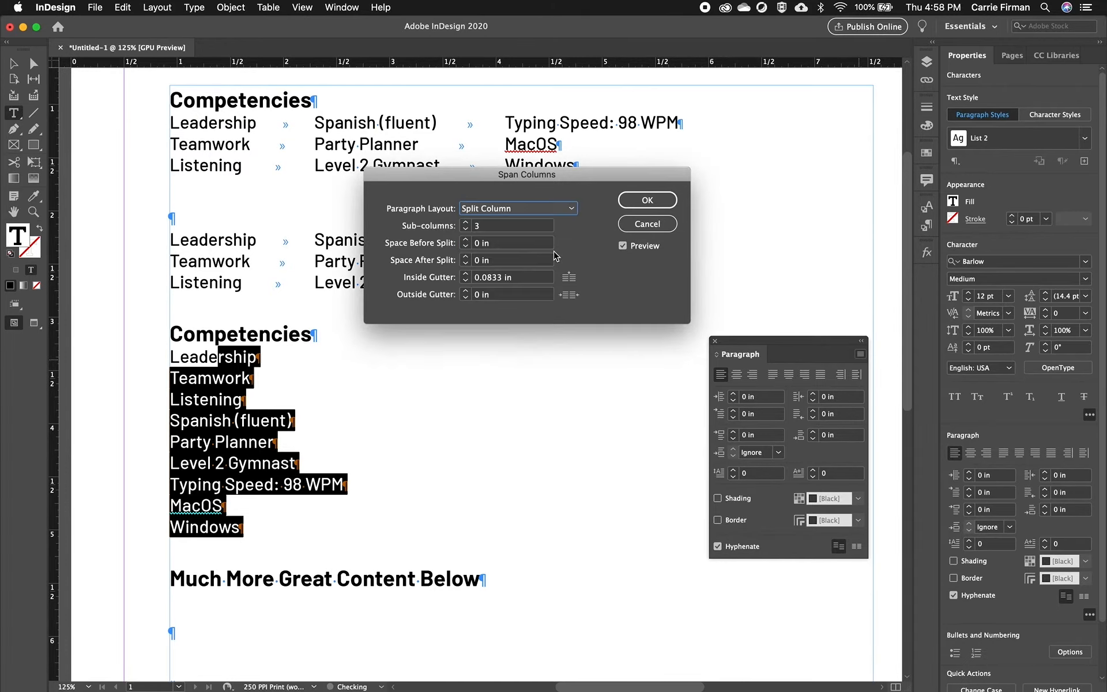
click(465, 231)
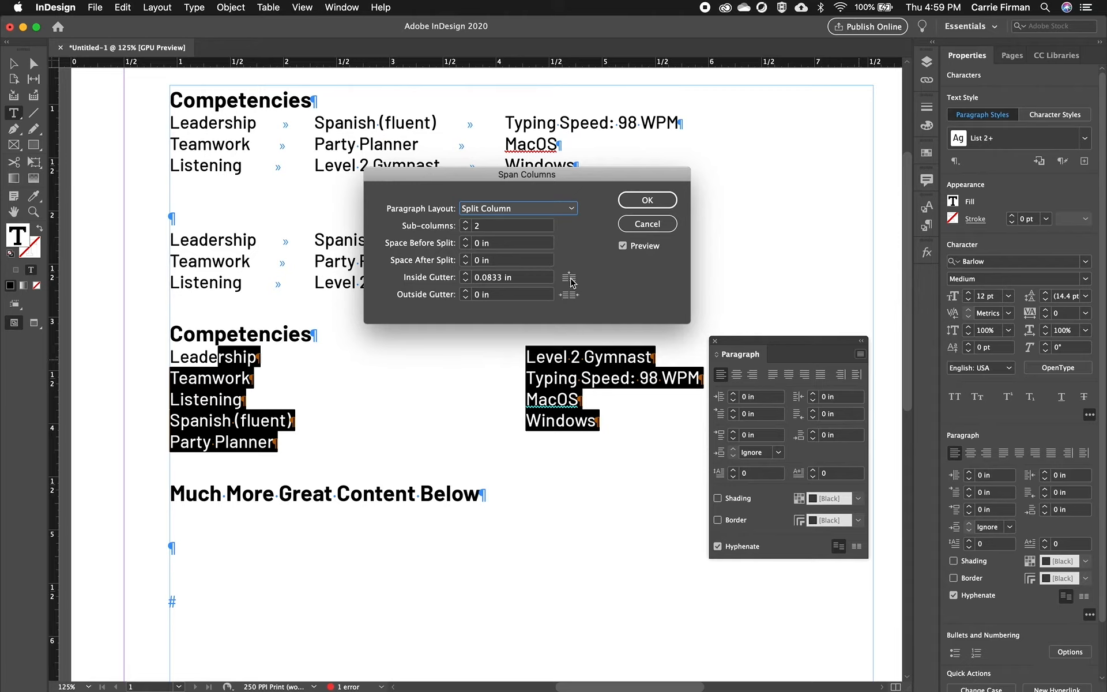
click(465, 223)
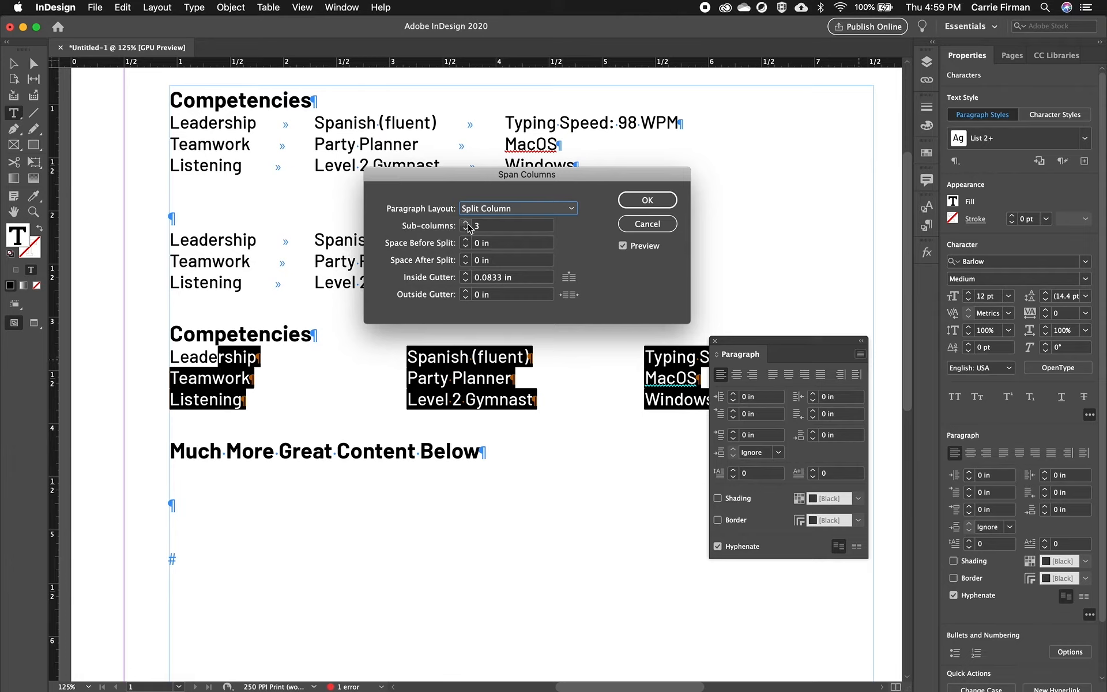
click(648, 200)
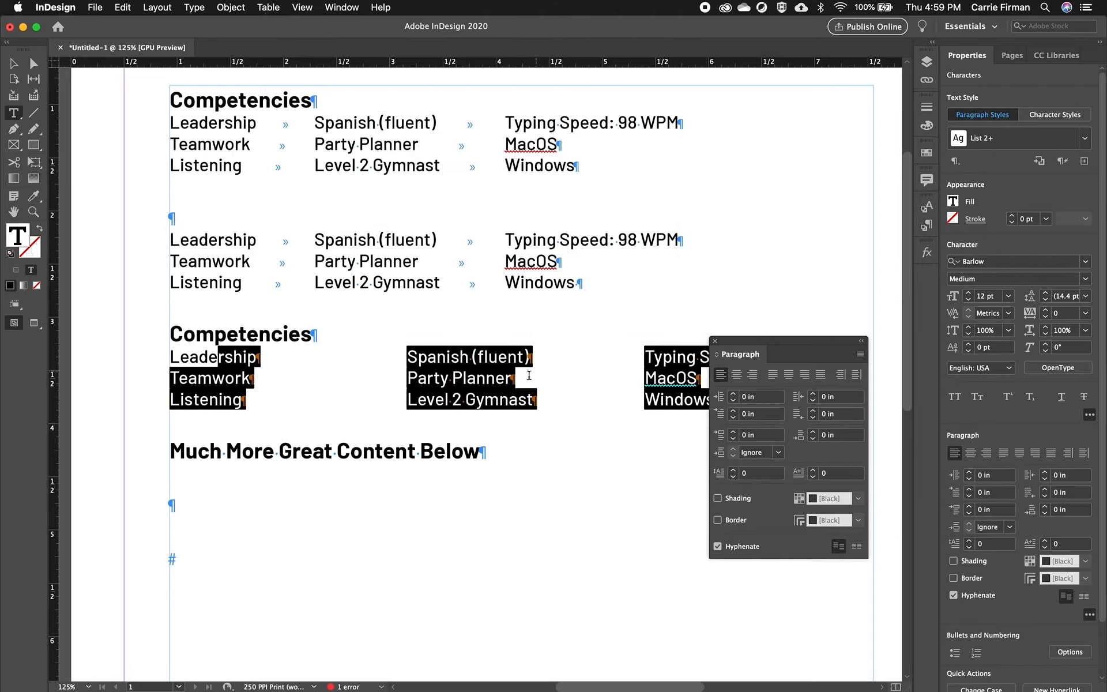
Undo the column split on the competencies list and close the floating Paragraph settings
click(498, 383)
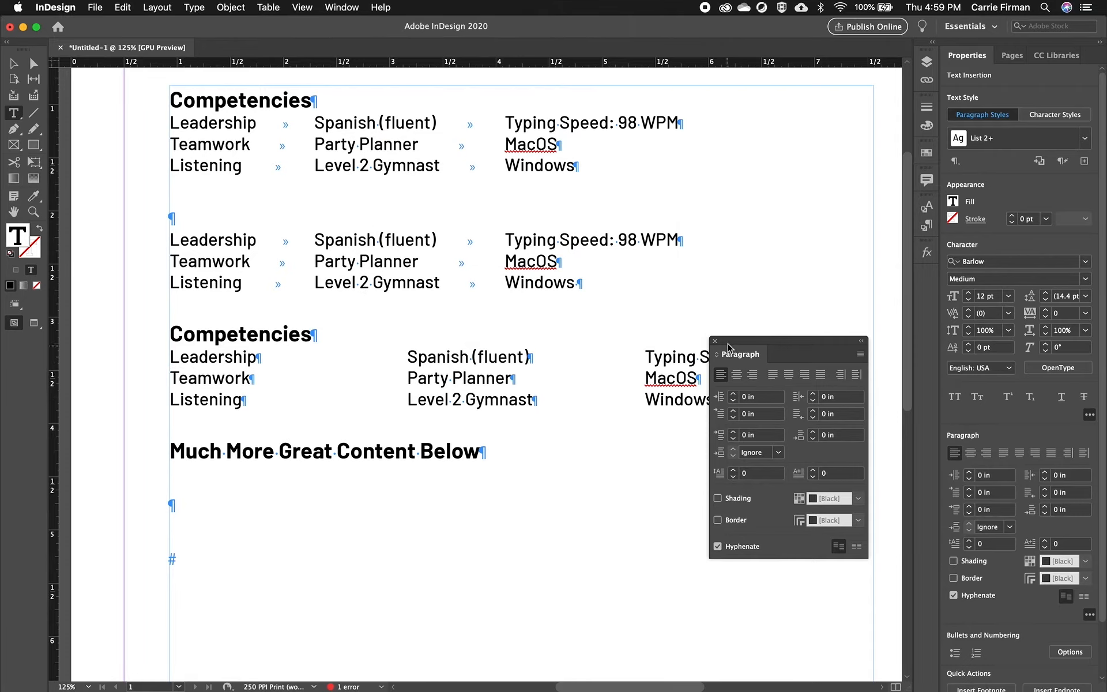
drag(728, 348, 895, 362)
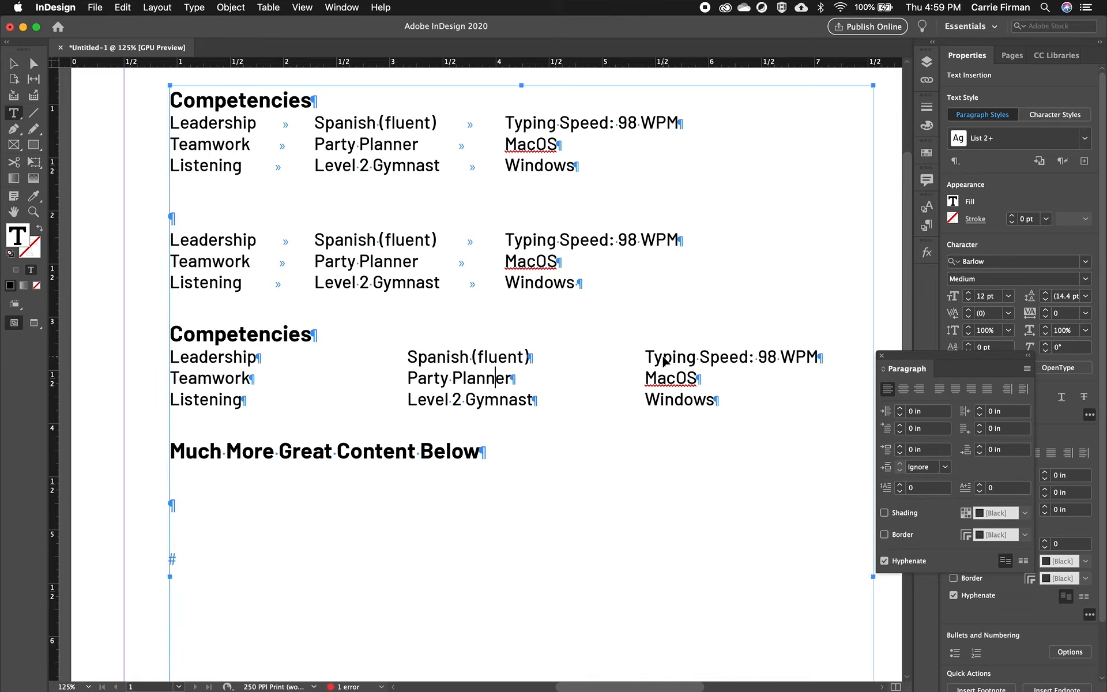
key(super+z)
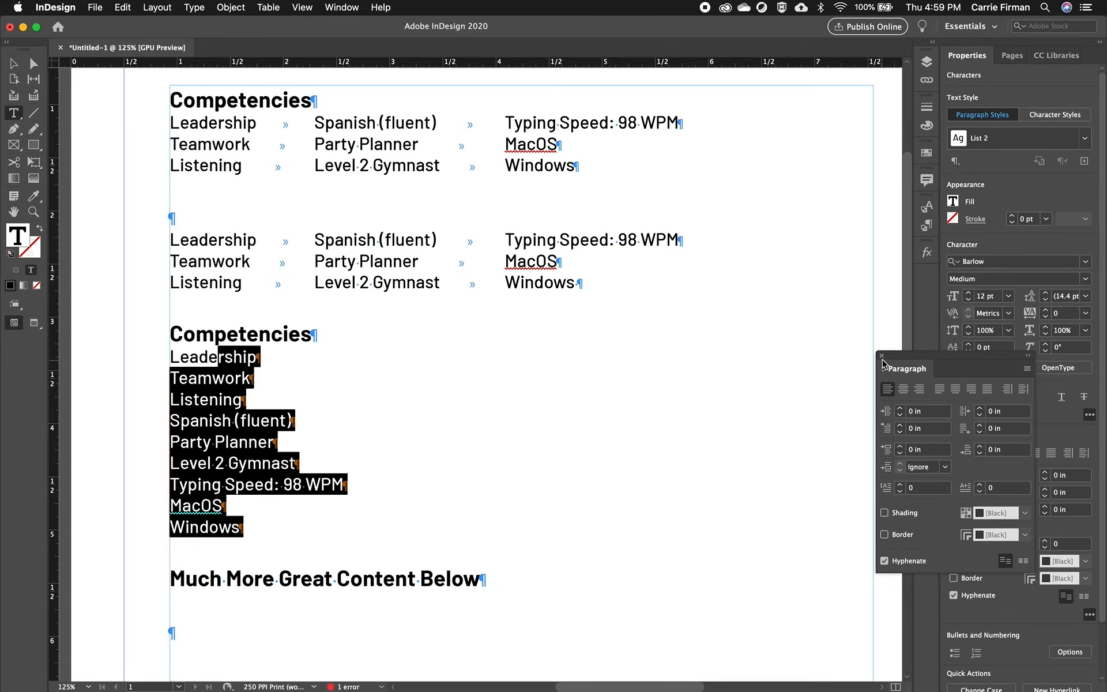
click(882, 357)
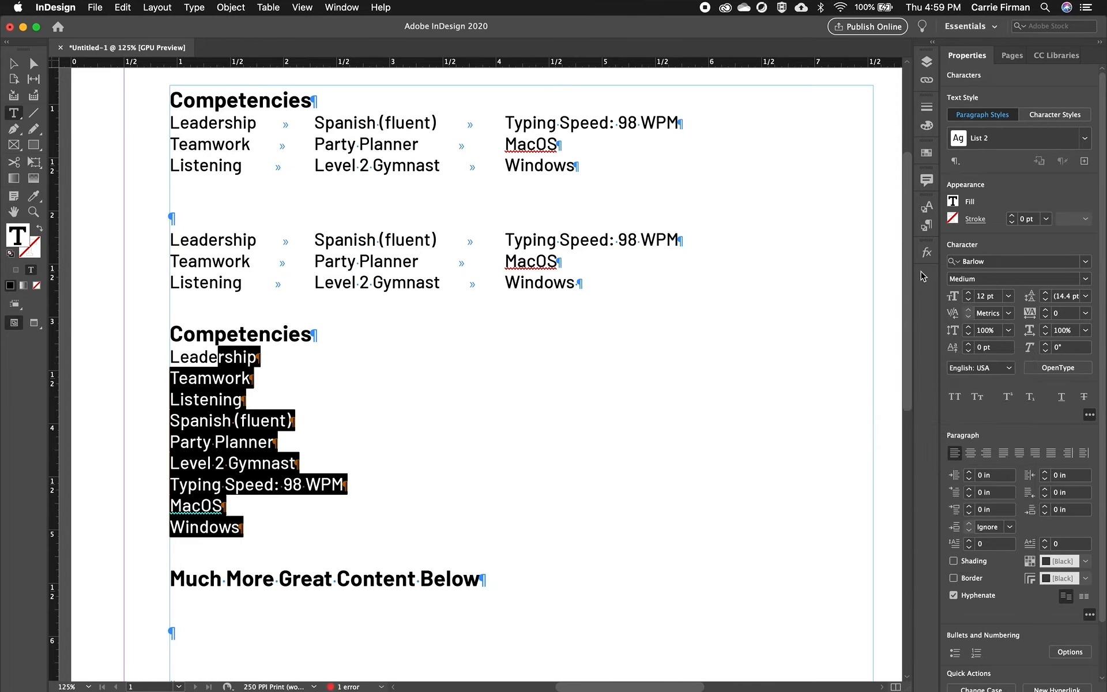
Edit the List 2 paragraph style to use a Split Column layout with 3 sub-columns, and deselect the list
click(930, 226)
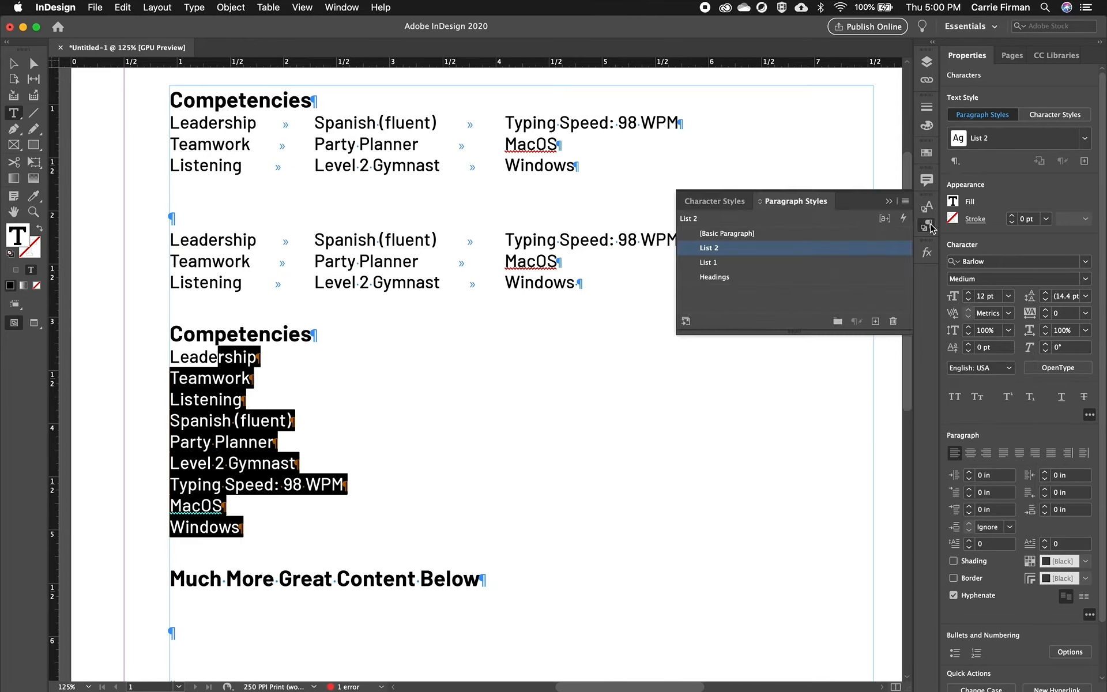
double_click(727, 248)
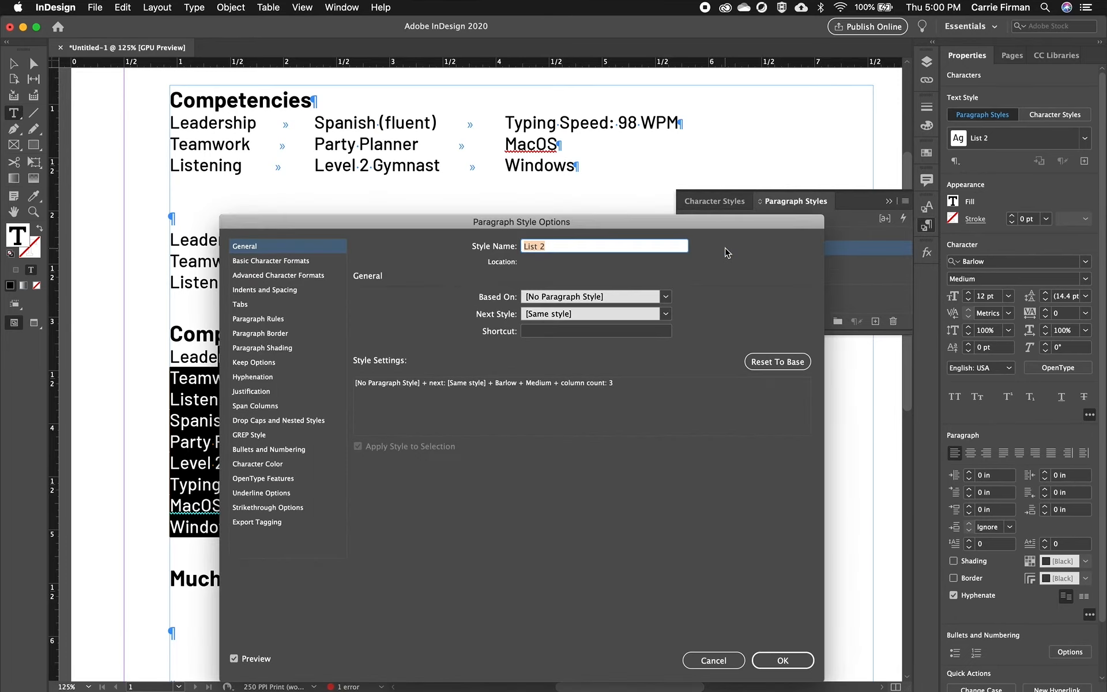
click(255, 406)
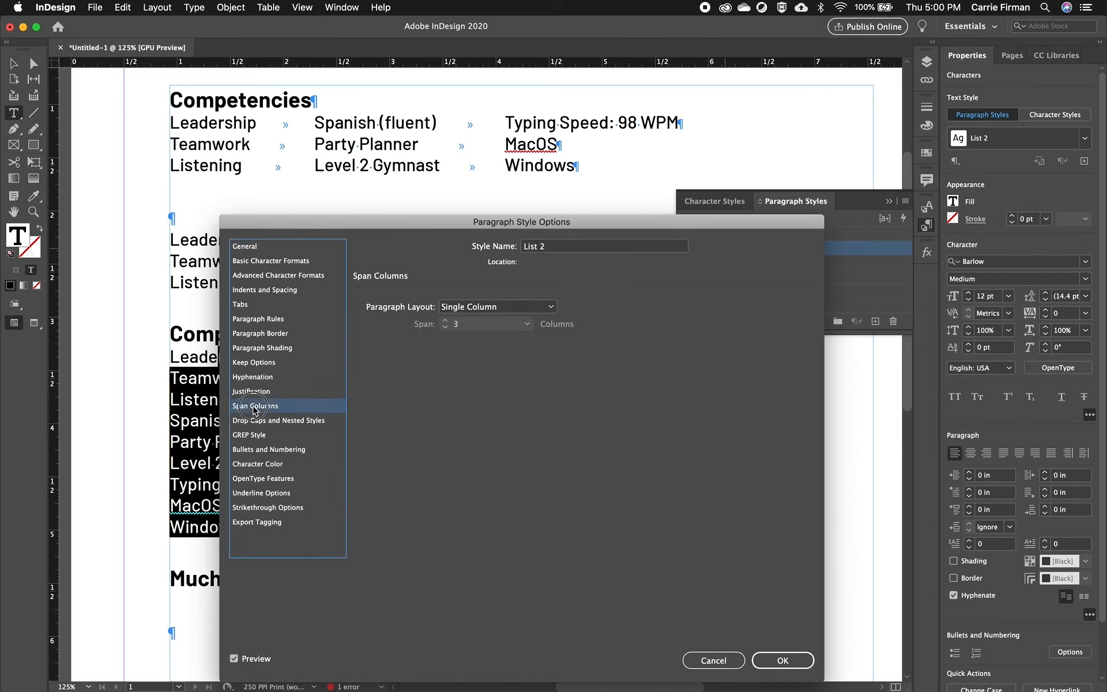
click(524, 311)
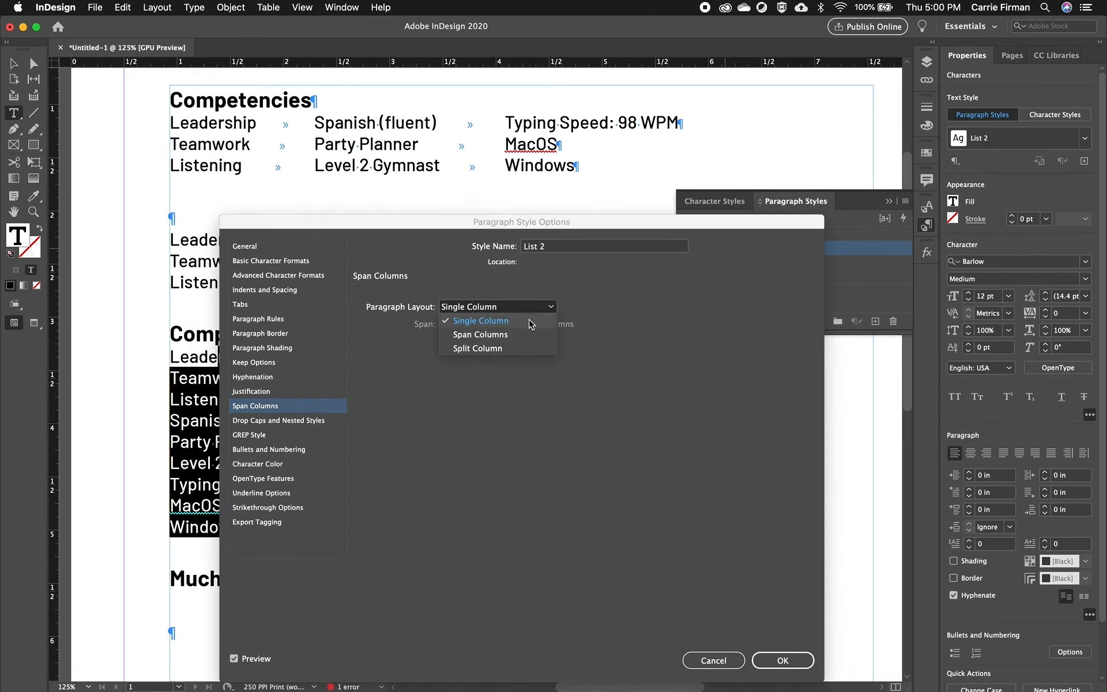
click(522, 347)
drag(449, 226, 692, 182)
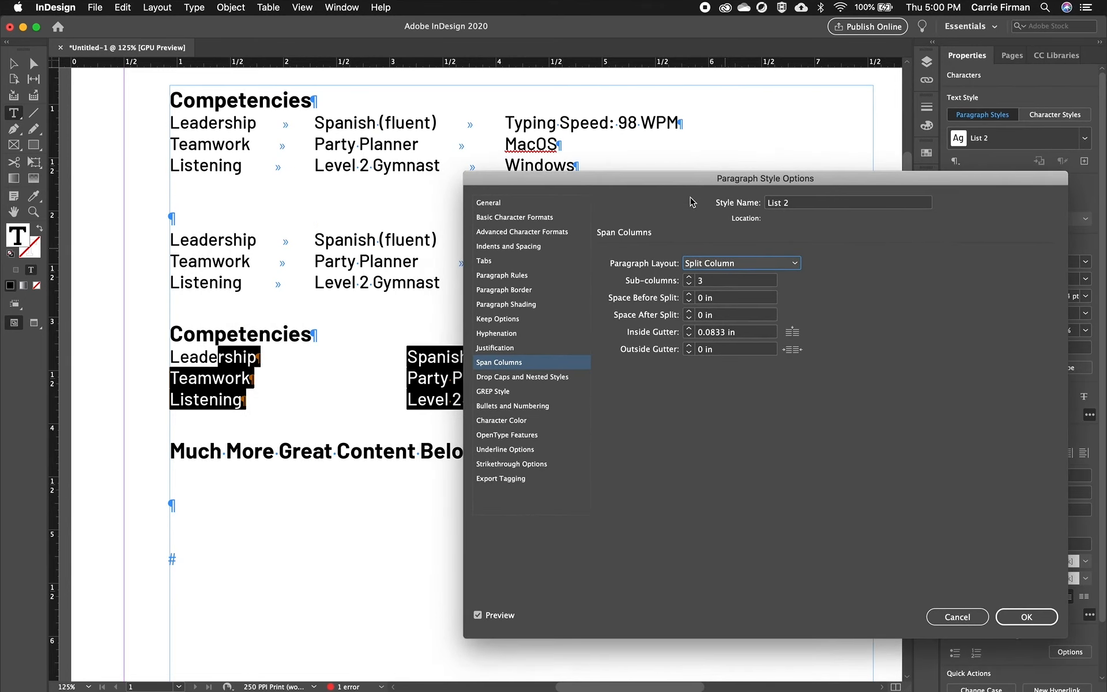
drag(527, 188, 285, 180)
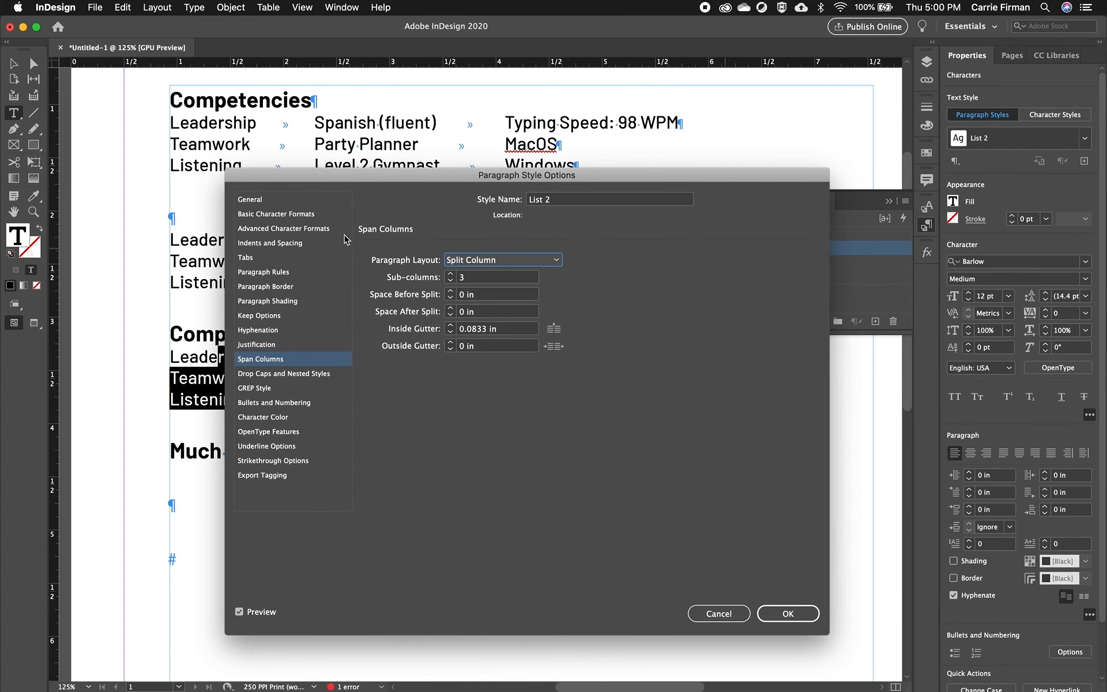
click(788, 614)
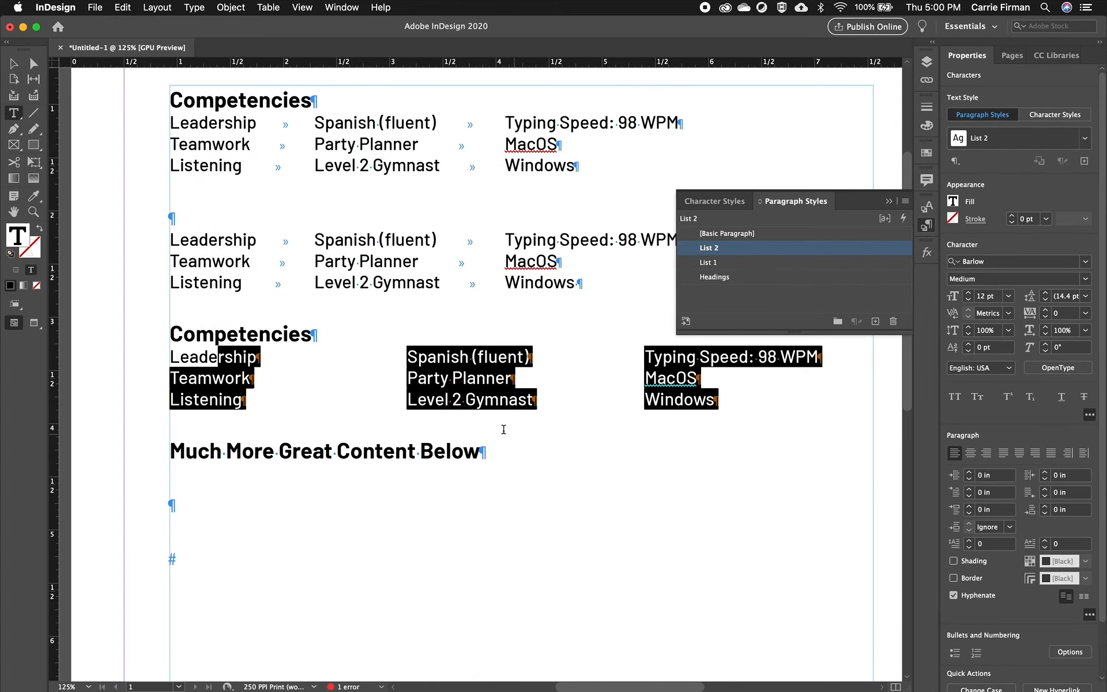
click(575, 401)
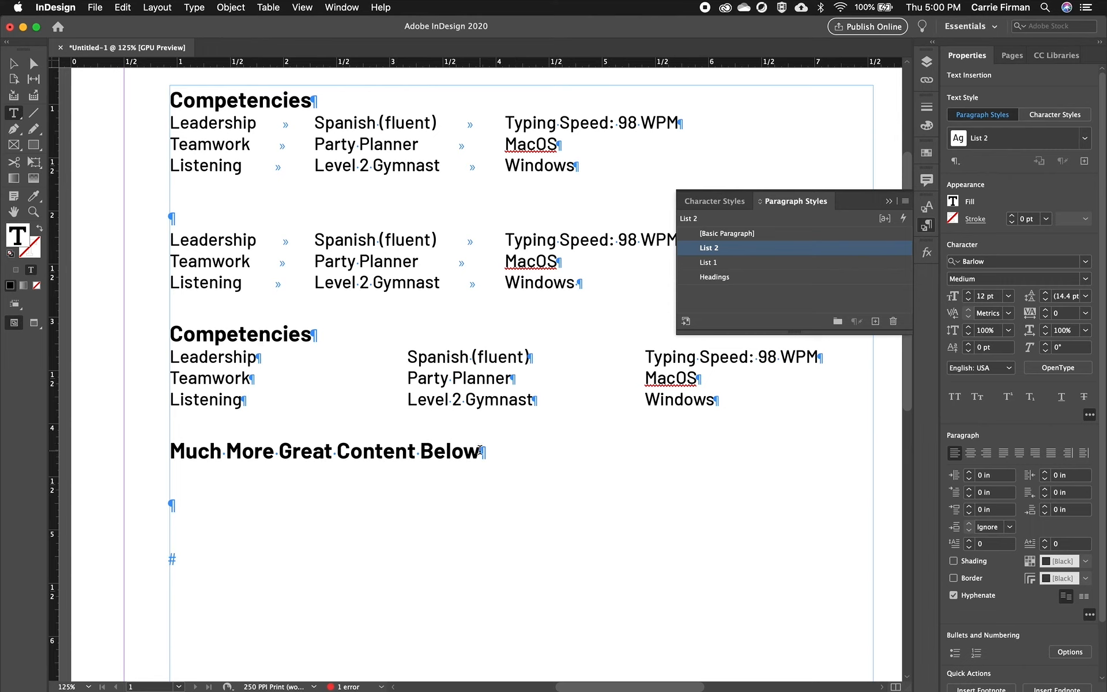
drag(453, 451, 186, 456)
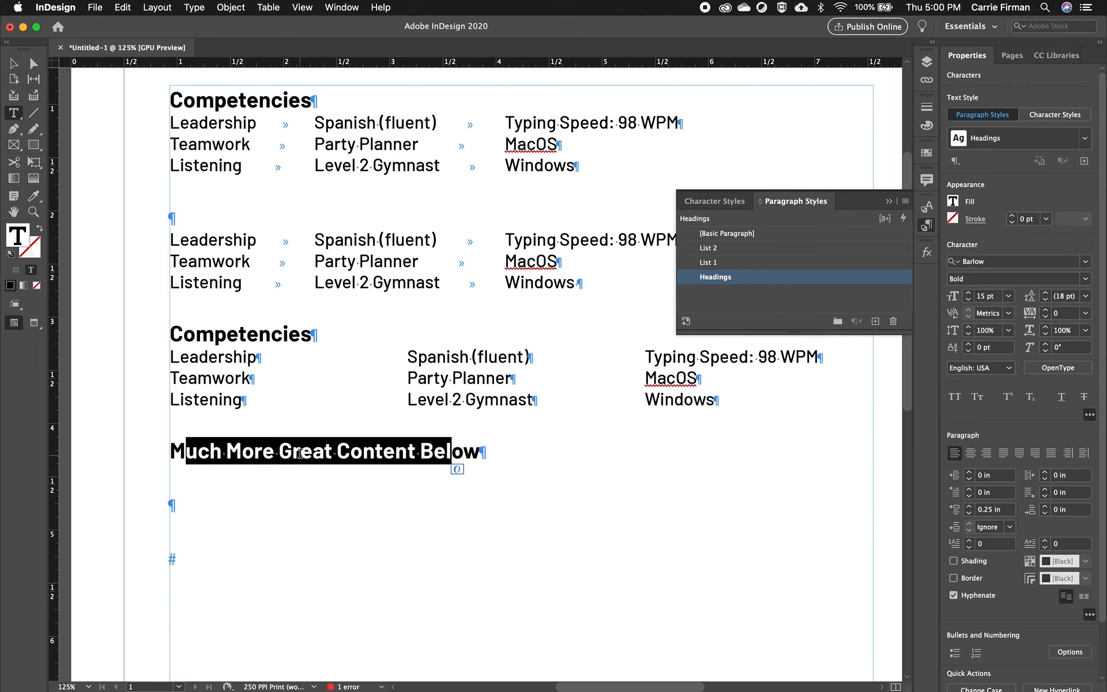
drag(673, 364, 672, 411)
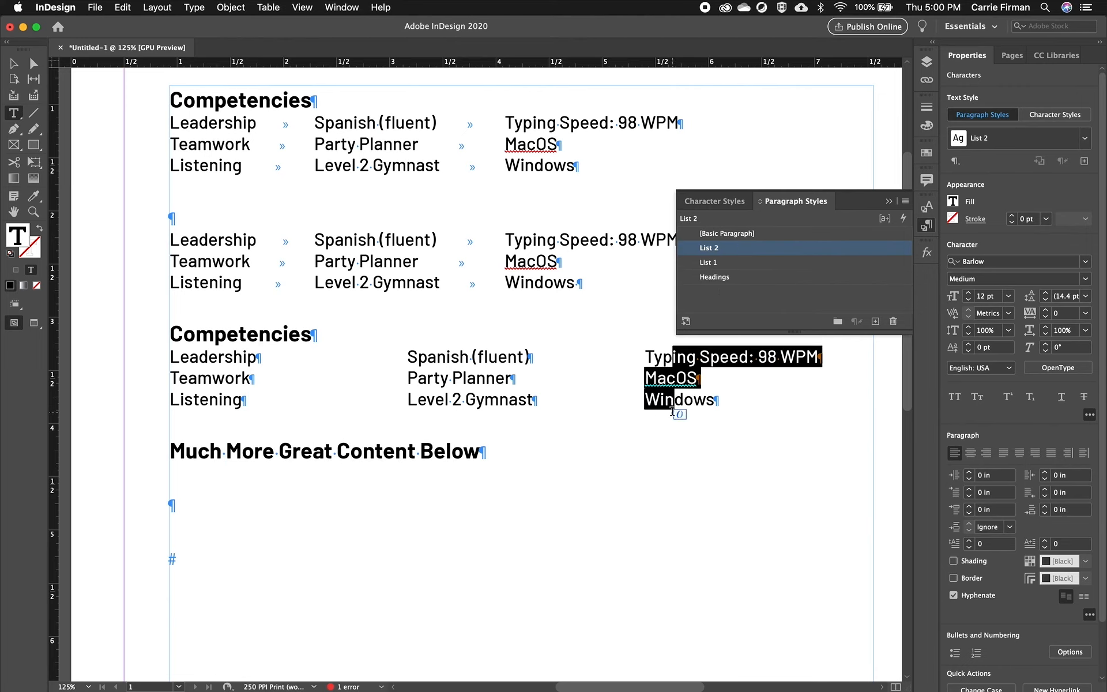